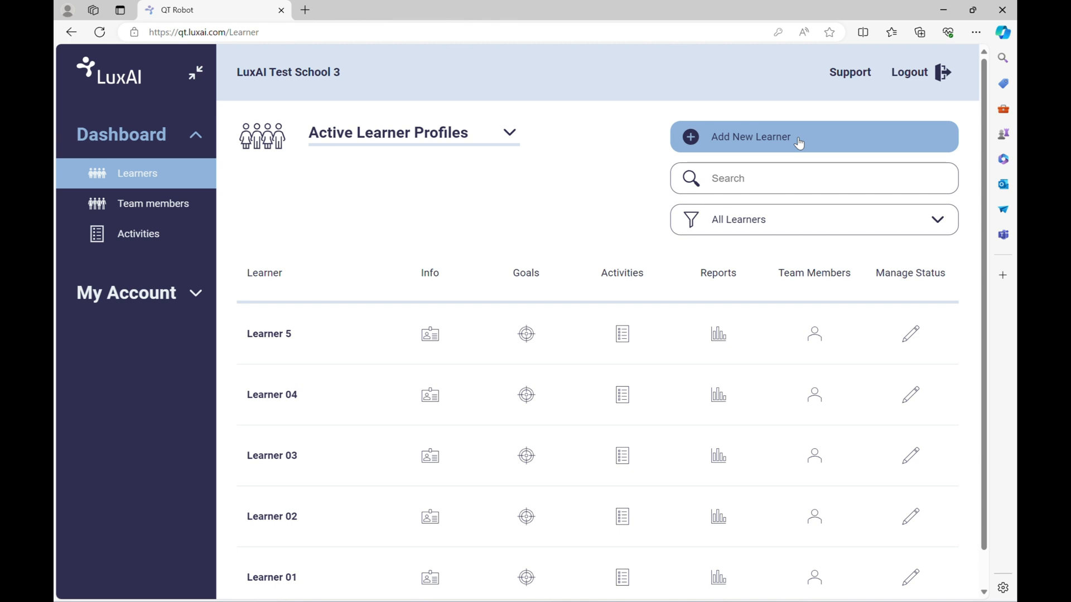
# Start a new goal for Learner 5 with the skill area Social Skills and the goal Joint Attention
pyautogui.click(526, 335)
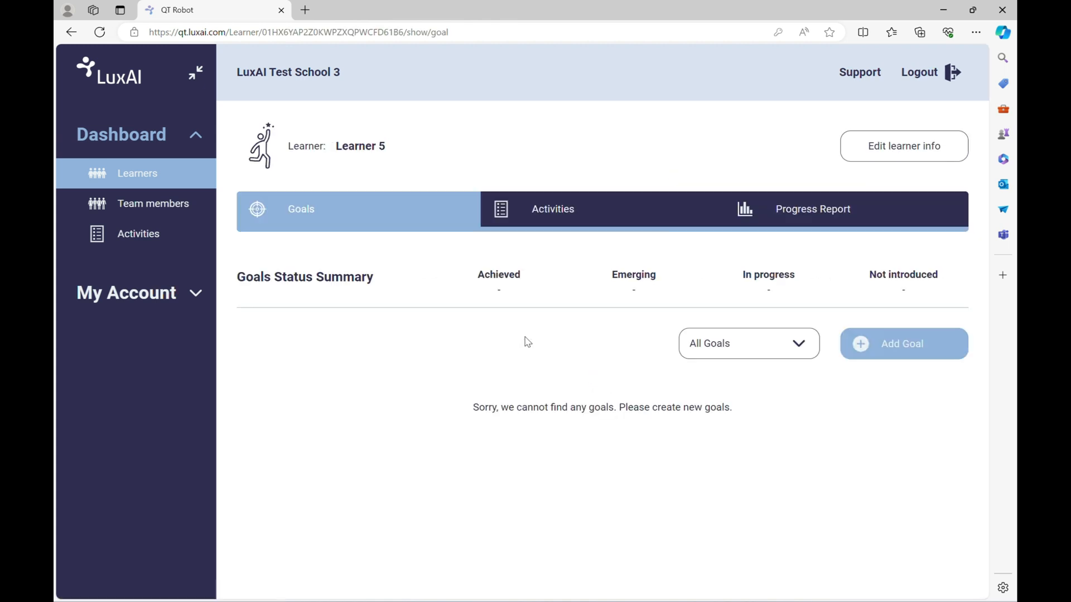
pyautogui.click(924, 353)
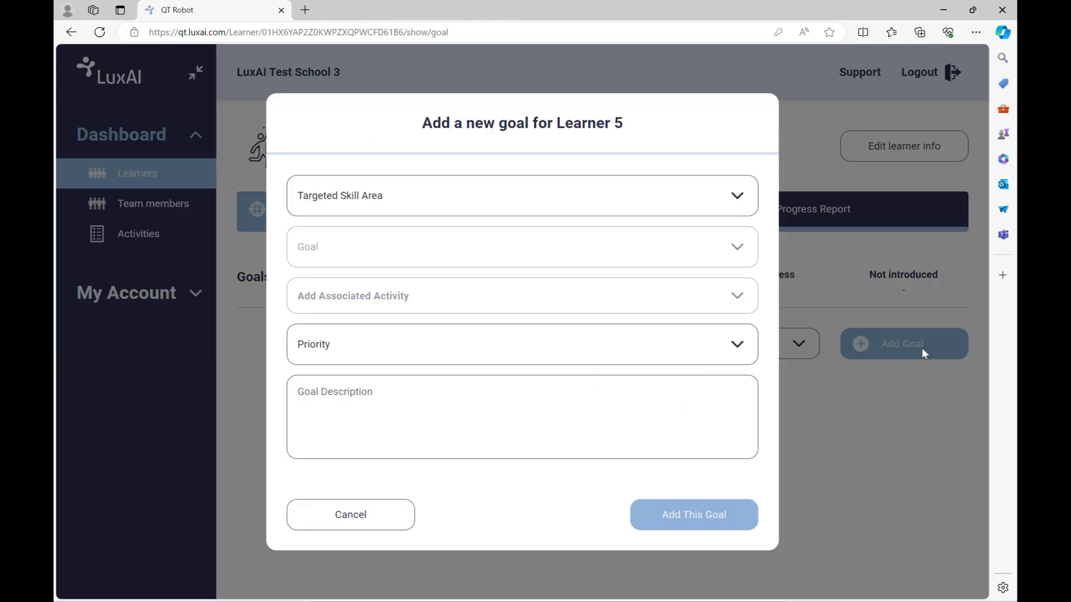
pyautogui.click(595, 206)
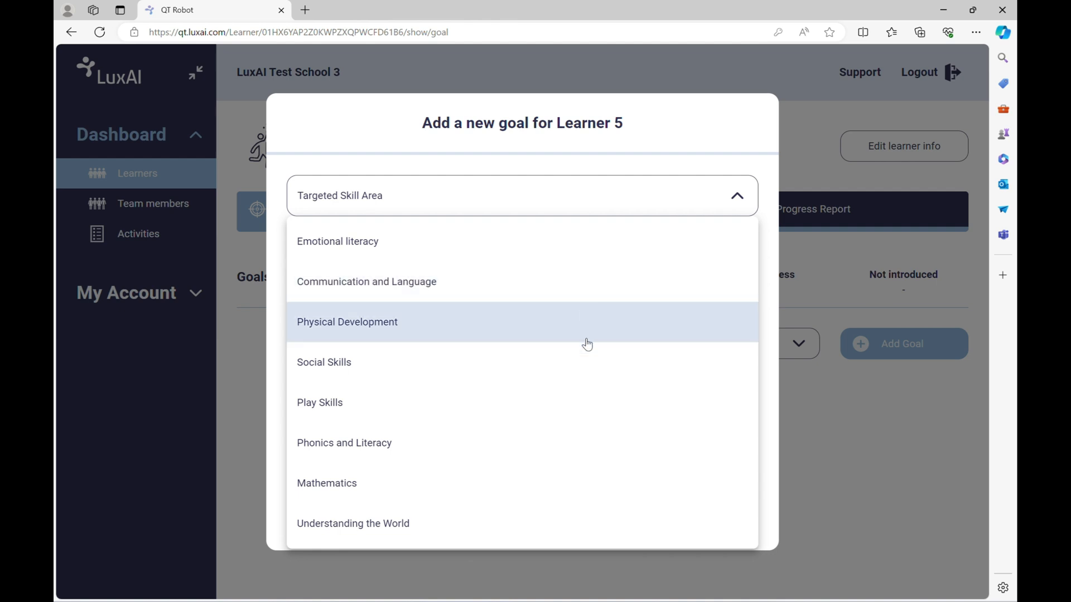
pyautogui.click(496, 370)
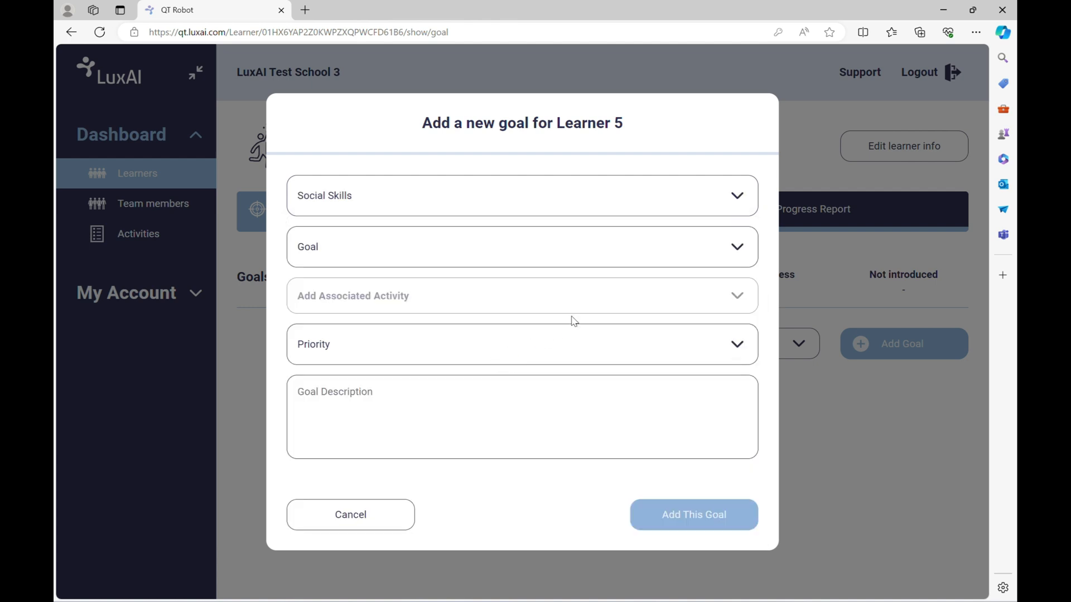
pyautogui.click(557, 261)
pyautogui.scroll(-1, 557, 335)
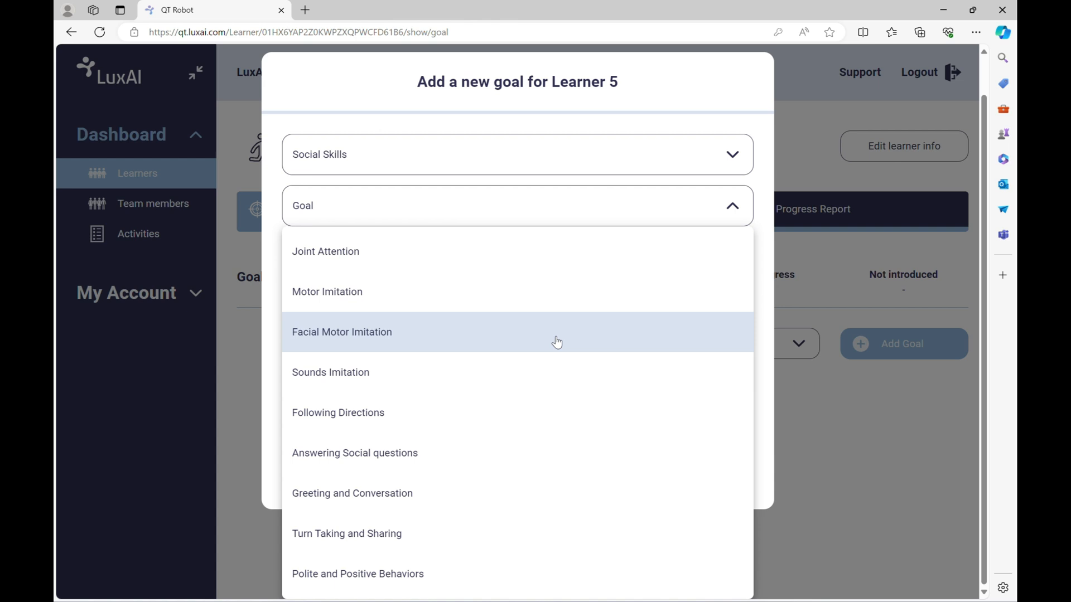
pyautogui.click(527, 264)
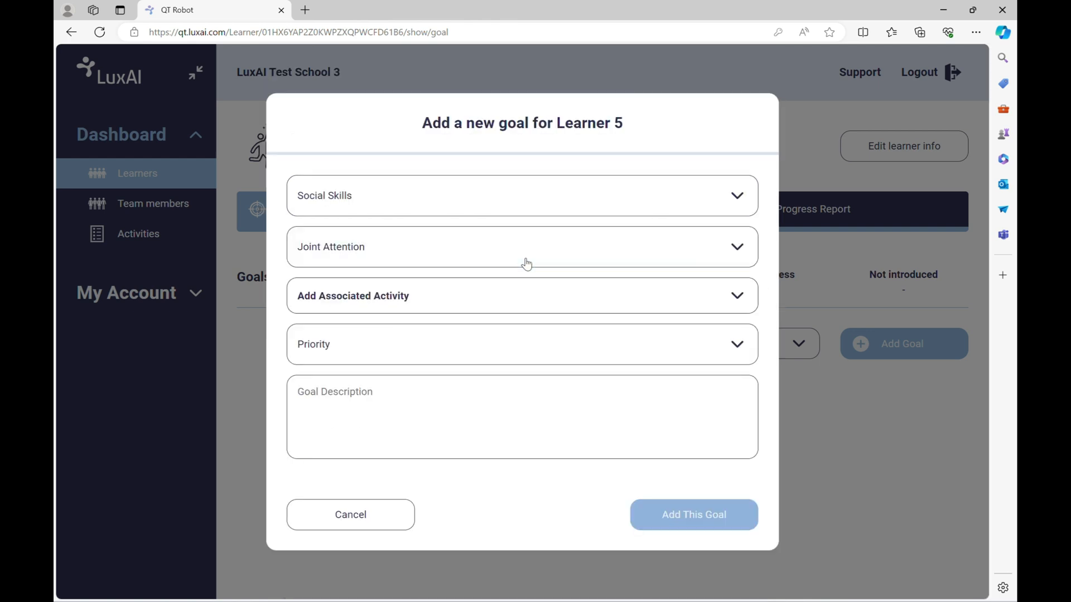
# Associate the Joint attention activity with the new goal and set its priority to High
pyautogui.click(520, 308)
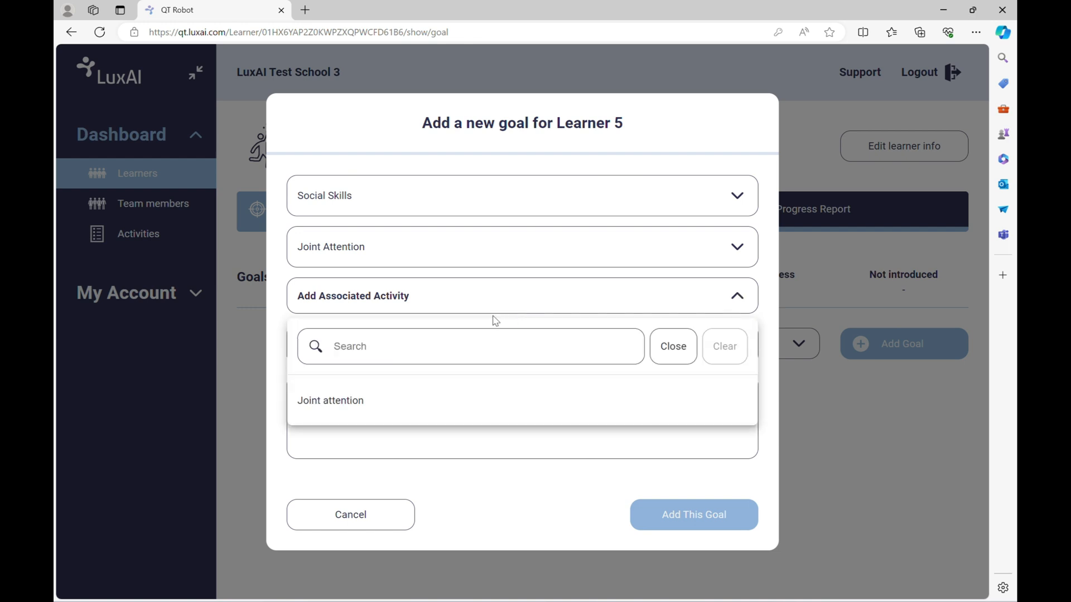
pyautogui.click(340, 419)
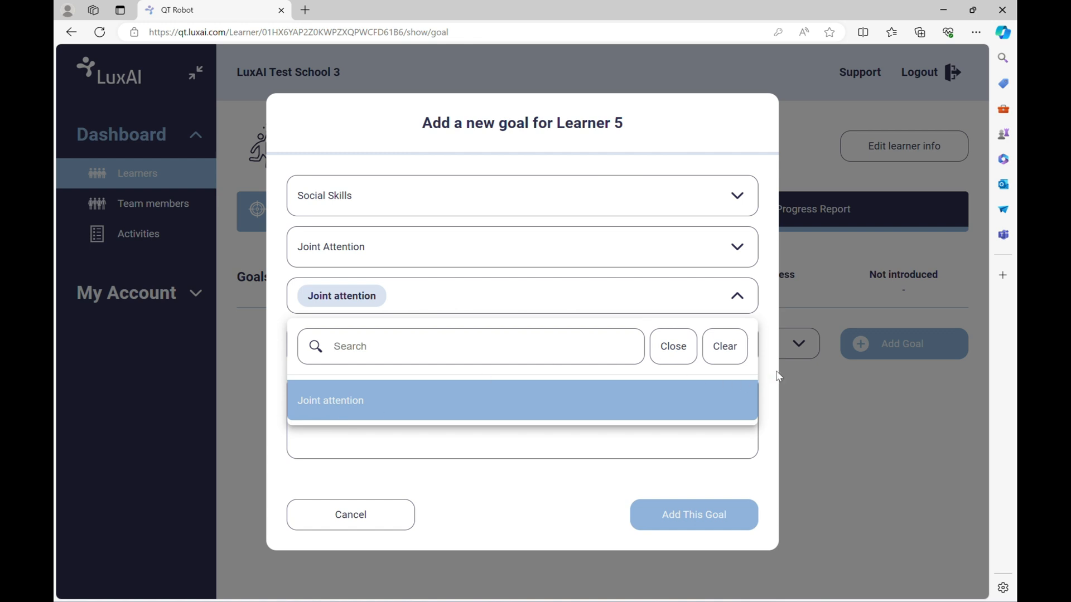
pyautogui.click(680, 354)
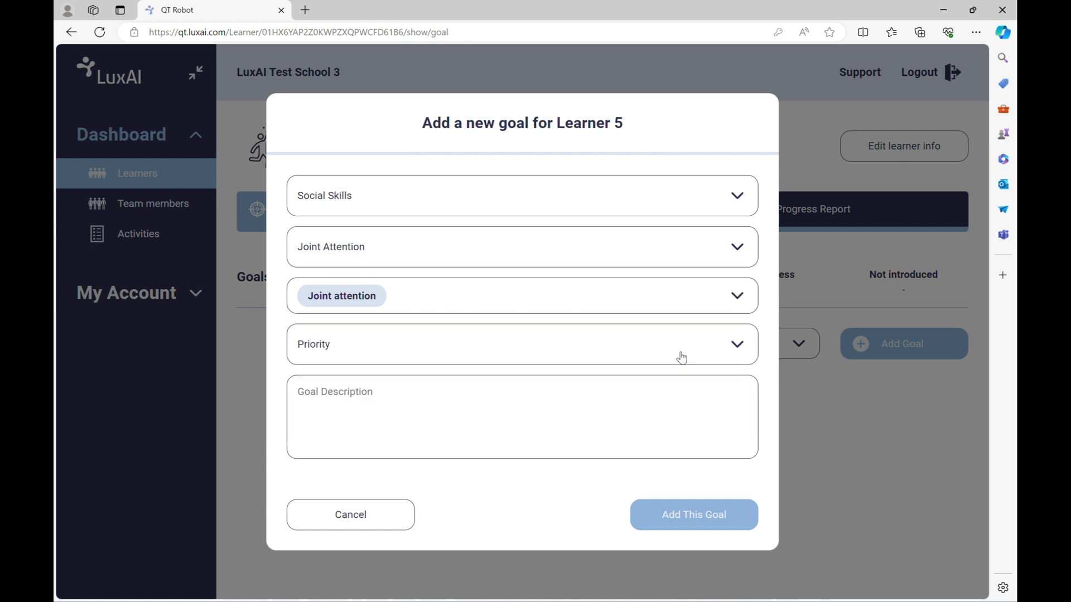
pyautogui.click(558, 360)
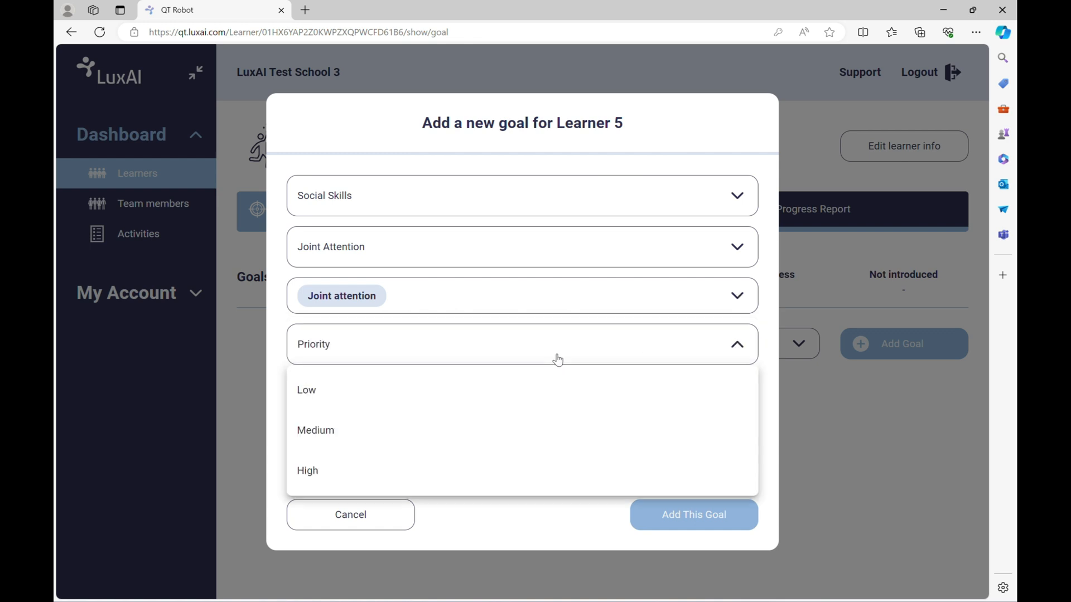
pyautogui.click(424, 482)
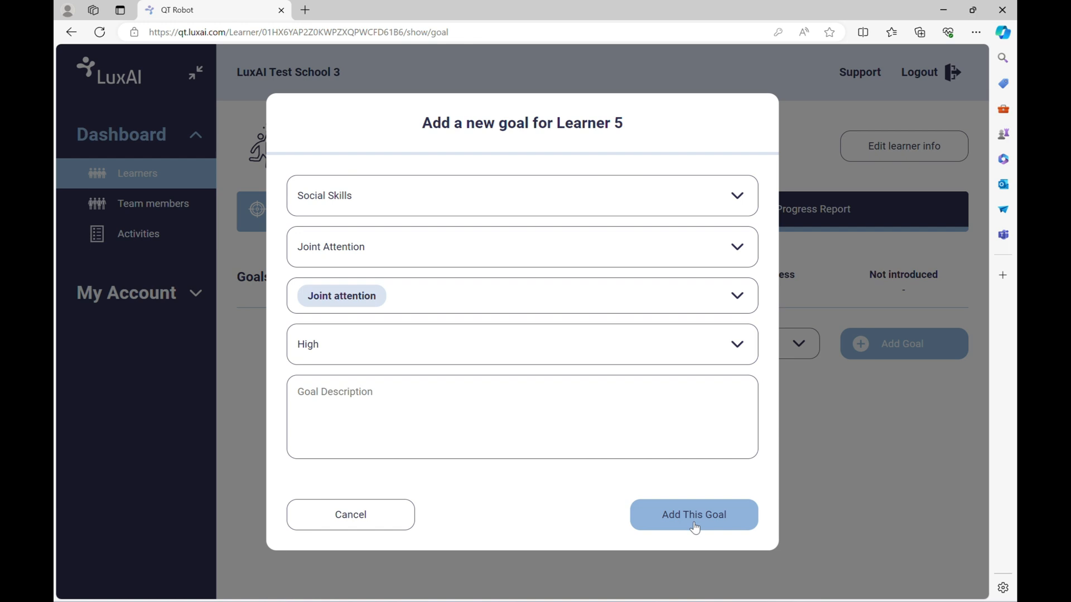
# Describe the goal as "Outcome 1: Can pay attention to and follow simple instructions" and add it to the learner
pyautogui.click(412, 390)
pyautogui.write('Outcome 1: Can pay attention to and follow simple instructions')
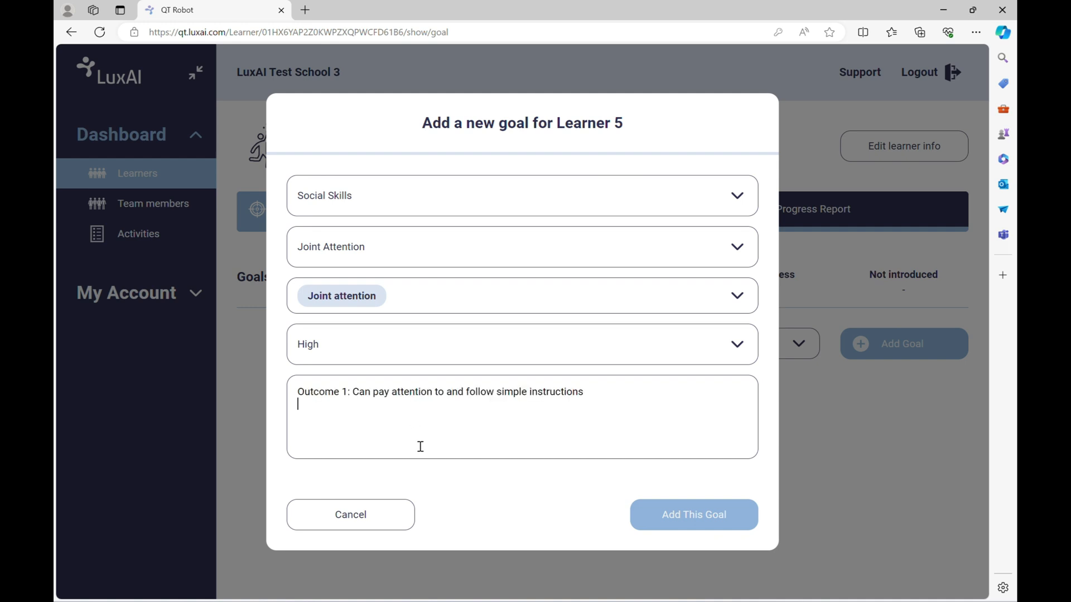
pyautogui.click(667, 521)
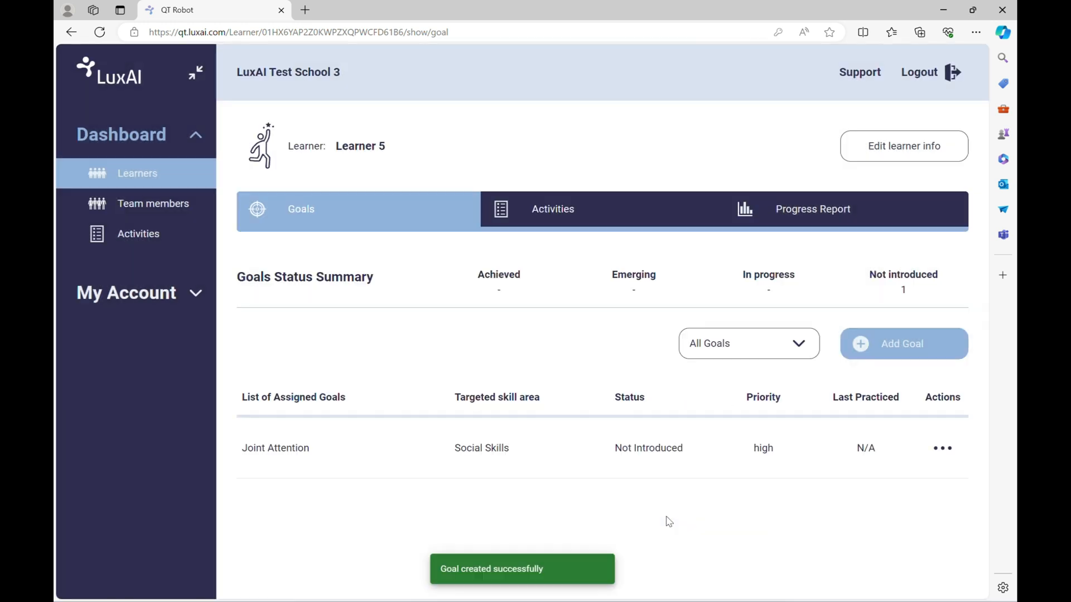
# Review the Joint Attention goal in the assigned goals list and its activity among Learner 5's activities
pyautogui.moveTo(232, 449); pyautogui.dragTo(333, 452)
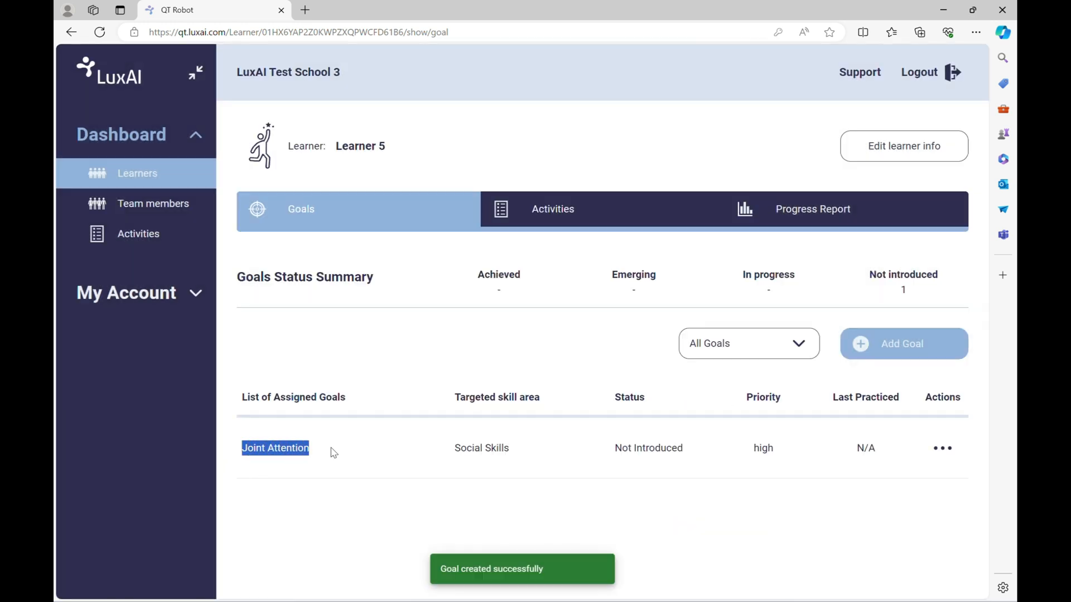
pyautogui.click(402, 495)
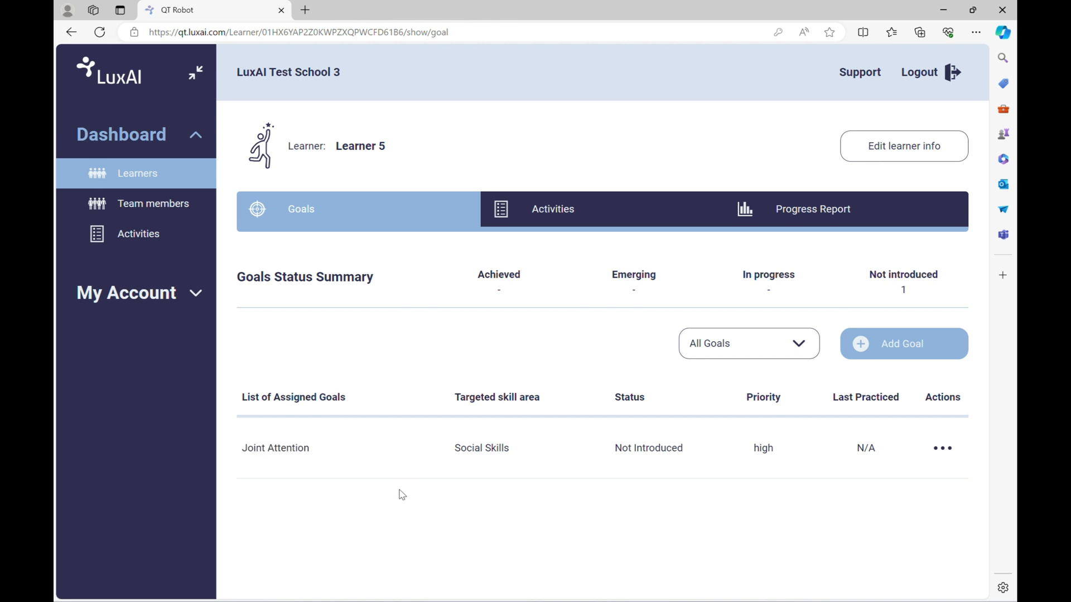
pyautogui.click(543, 213)
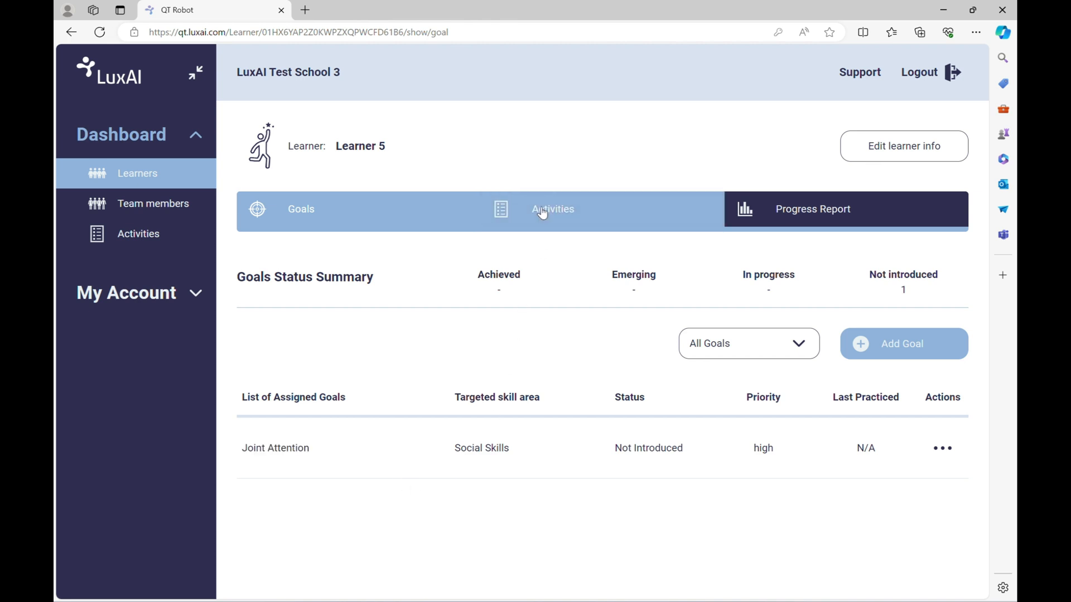
pyautogui.scroll(-1, 544, 339)
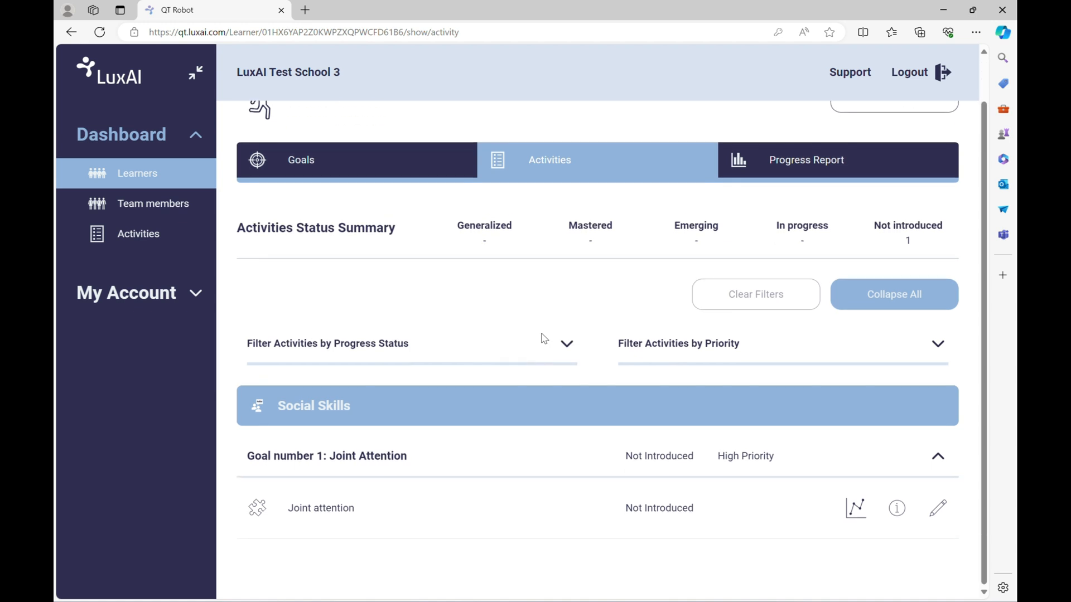
pyautogui.click(248, 468)
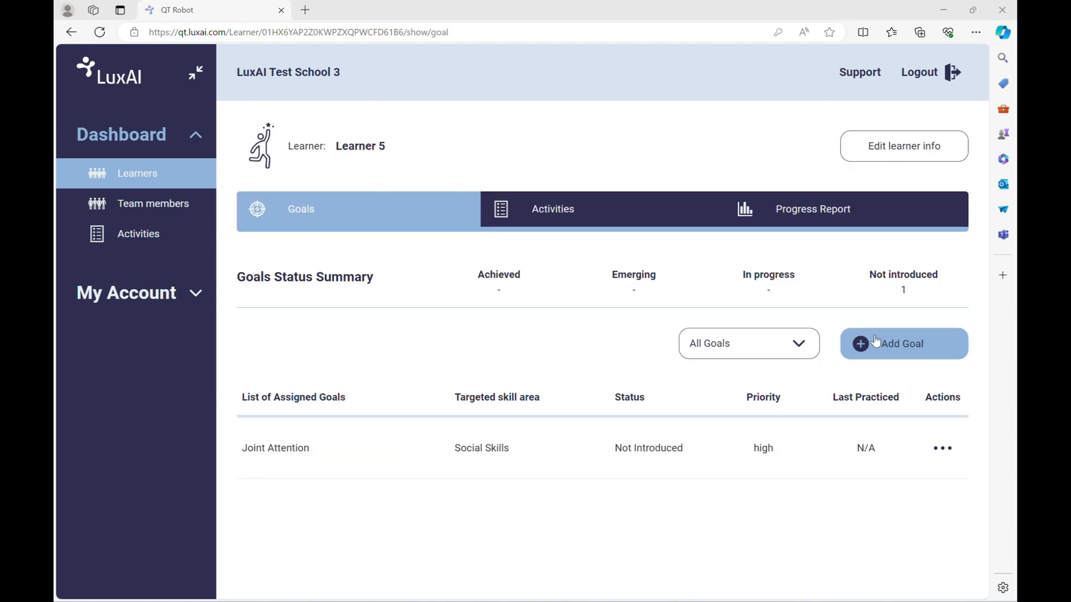
# Start another goal with the skill area Communication and Language and the goal Building Vocabulary of Nouns
pyautogui.click(863, 343)
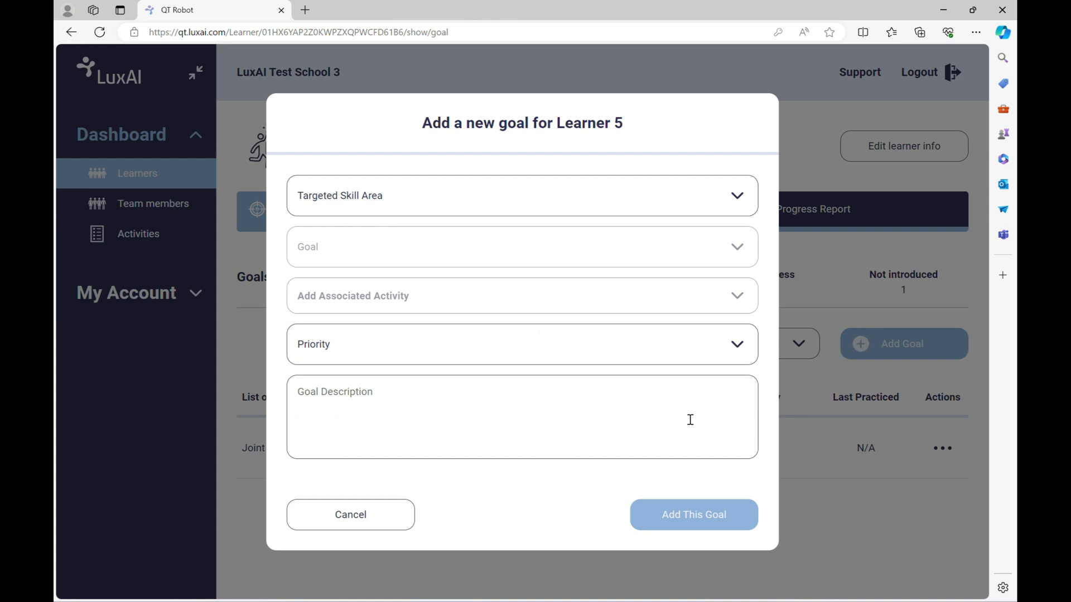
pyautogui.click(541, 204)
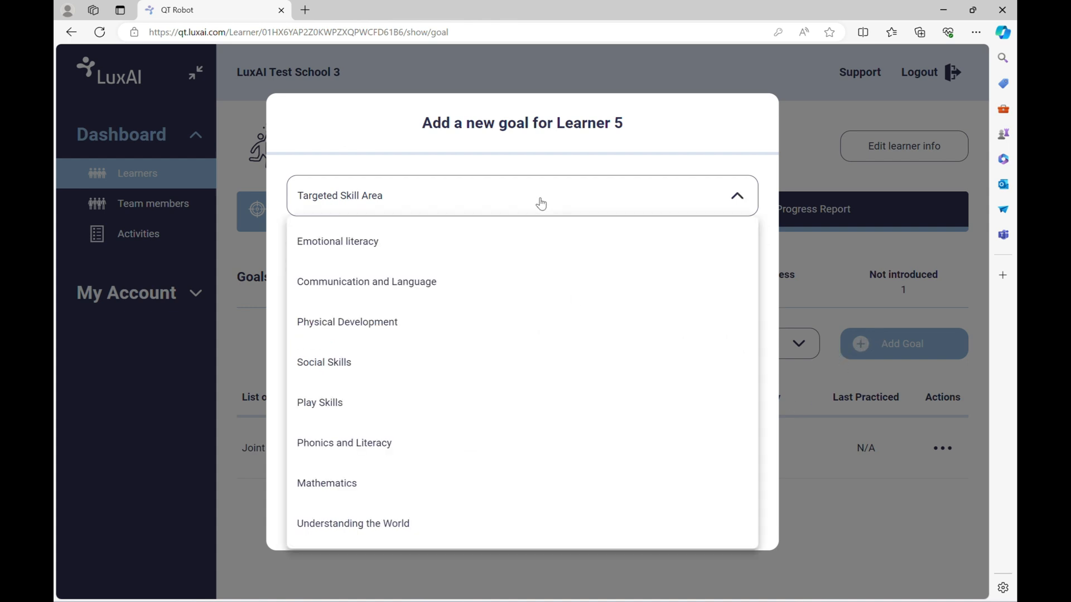
pyautogui.click(452, 285)
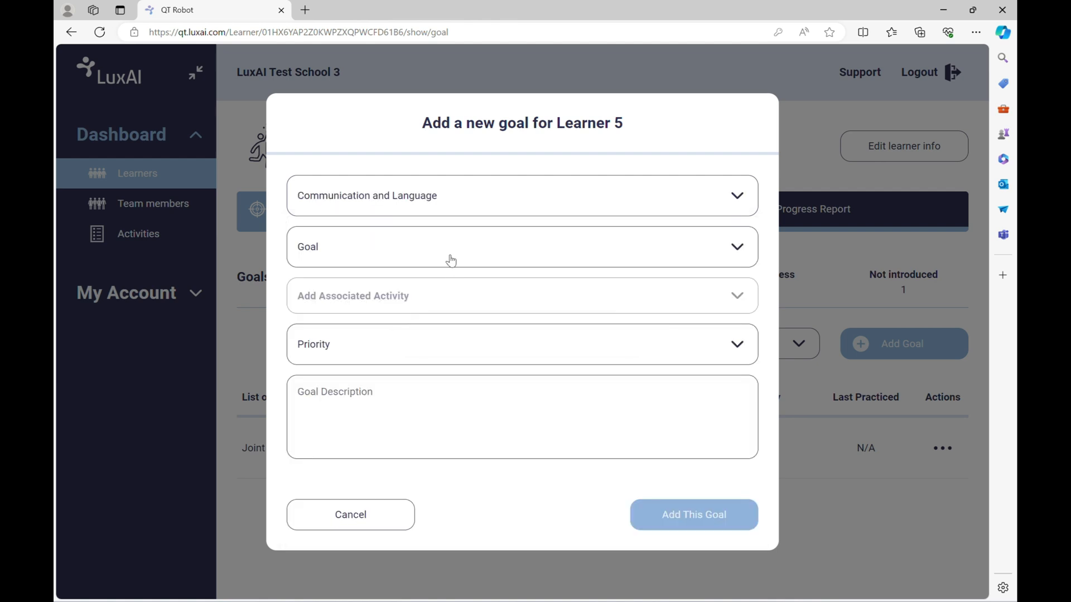
pyautogui.click(451, 260)
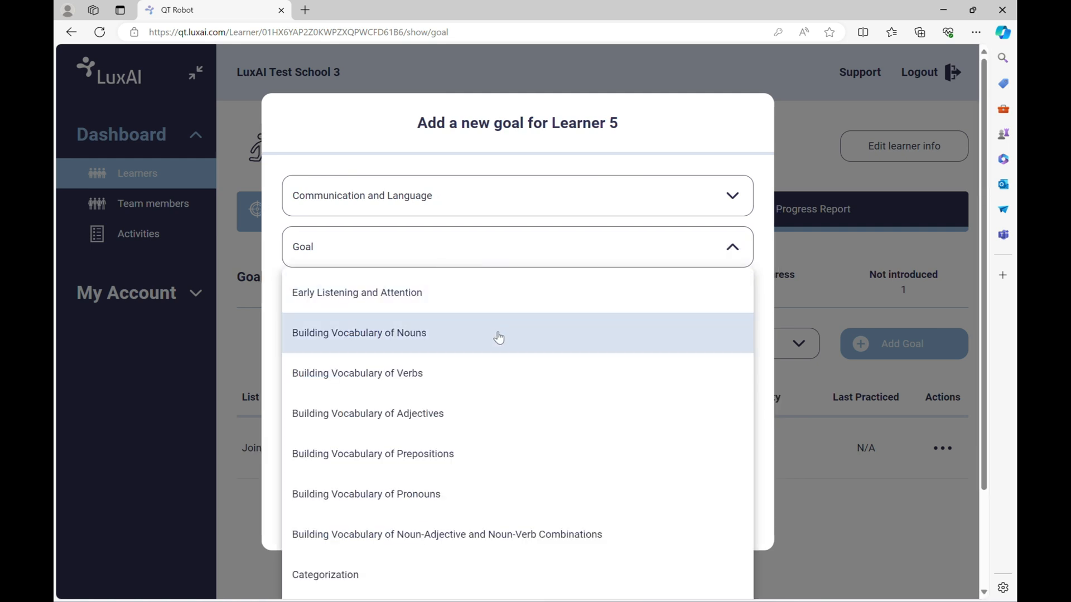
pyautogui.scroll(-2, 497, 337)
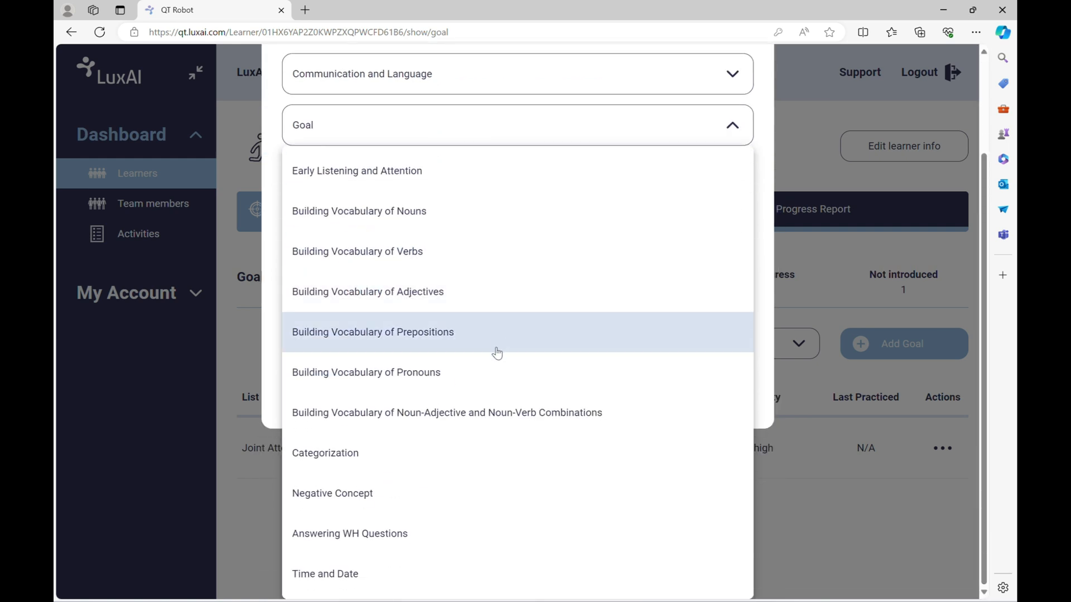
pyautogui.scroll(2, 498, 353)
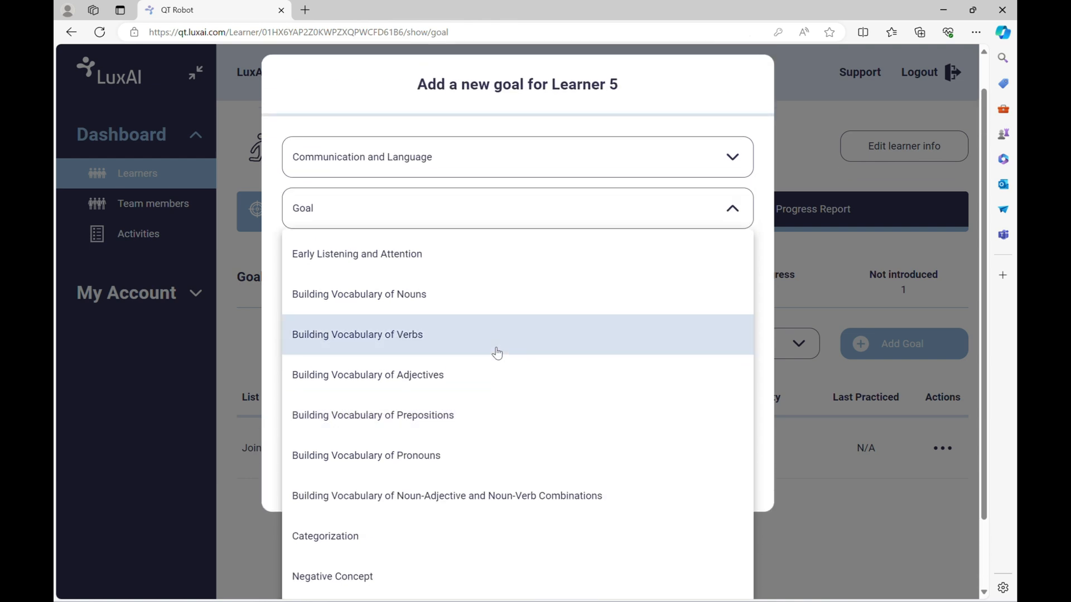
pyautogui.click(456, 307)
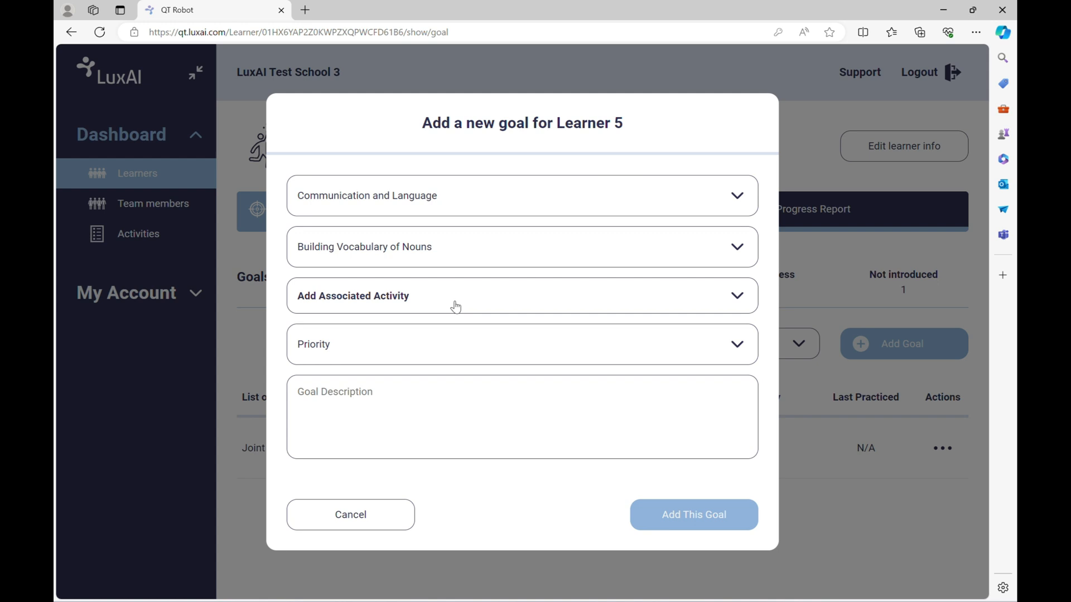
# Associate Receptive Identification of Toys-1, Expressively Naming Toys, Receptive Identification of Basic 2D Shapes, Sorting Basic 2D Shapes and two further listed activities with the goal
pyautogui.click(455, 308)
pyautogui.click(454, 403)
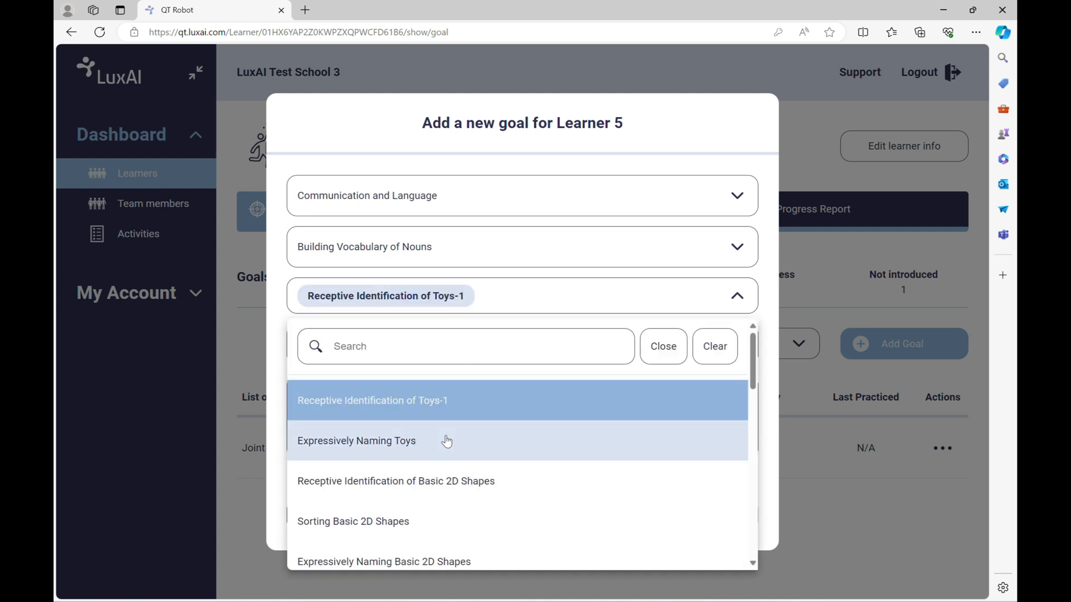
pyautogui.click(444, 441)
pyautogui.click(446, 495)
pyautogui.click(433, 516)
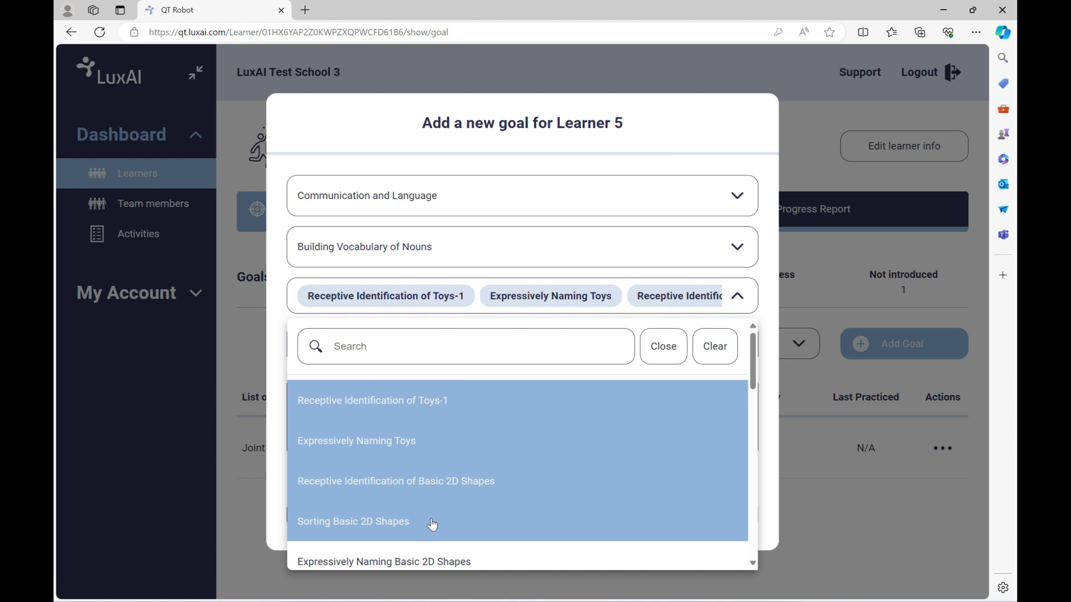
pyautogui.scroll(-2, 433, 518)
pyautogui.click(443, 489)
pyautogui.click(444, 521)
pyautogui.scroll(-3, 446, 497)
pyautogui.scroll(-1, 446, 497)
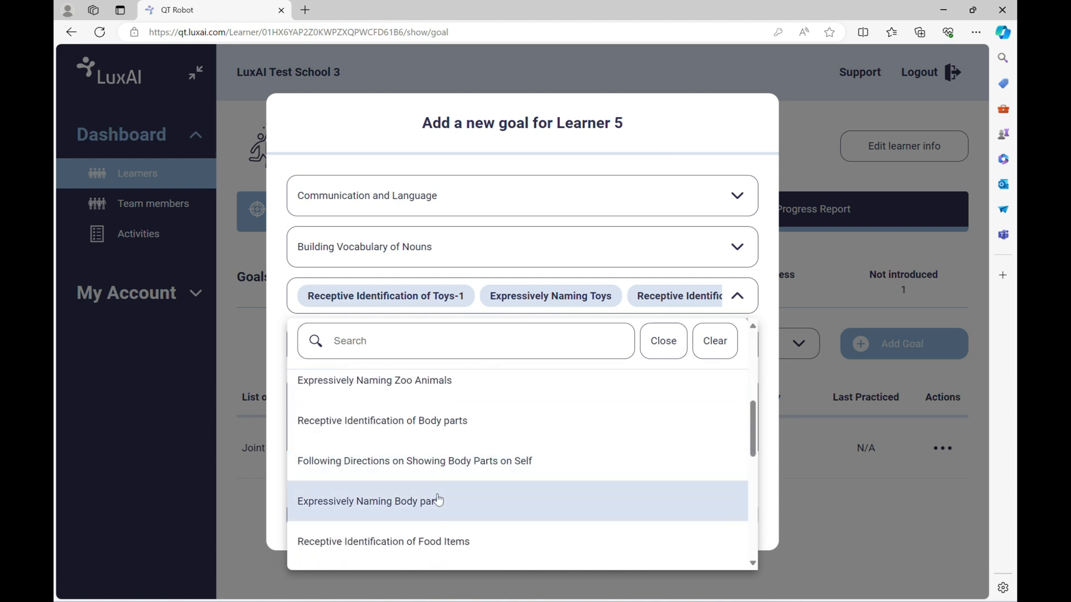
pyautogui.click(658, 341)
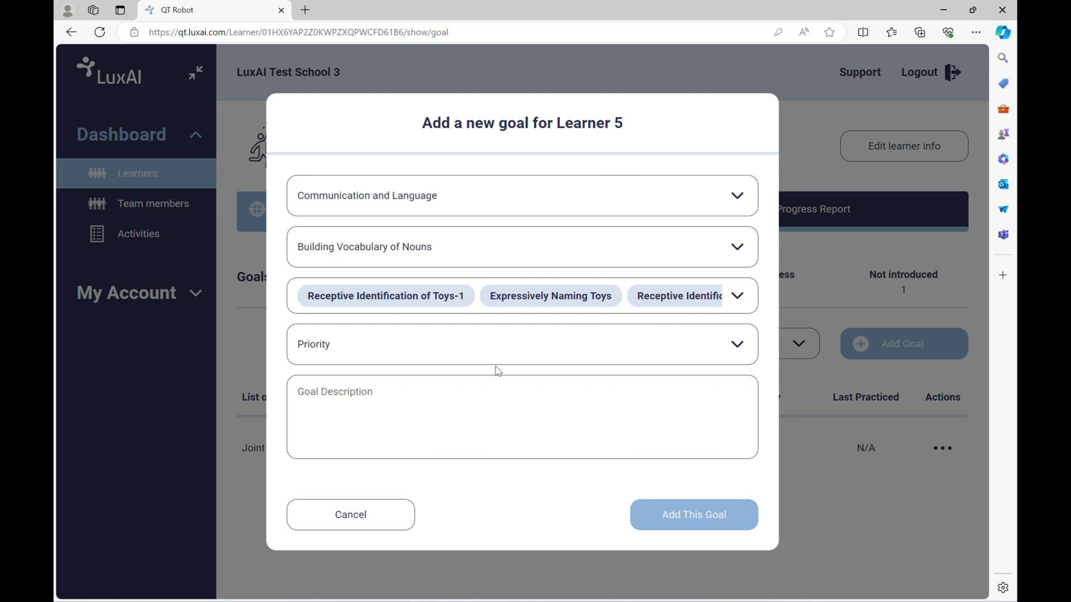
# Add the goal with Medium priority and description "Outcome 3: Has improved communication and language skills, able to recognize and label basic nouns and verbs."
pyautogui.click(484, 357)
pyautogui.click(408, 430)
pyautogui.click(409, 414)
pyautogui.write('Outcome 3: Has improved communication and language skills, able to recognize and label basic nouns and verbs.')
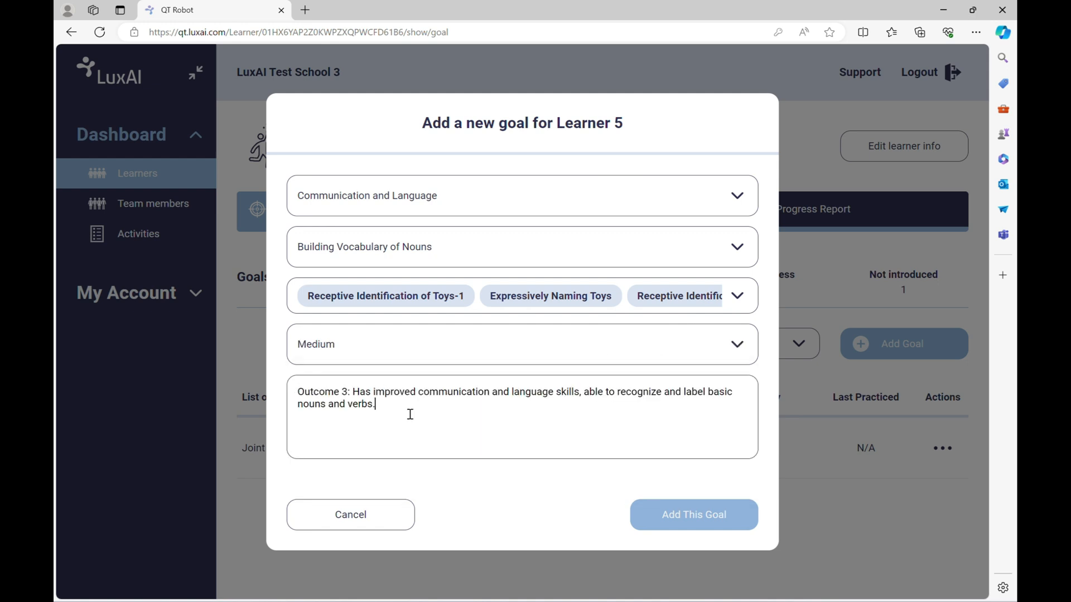
pyautogui.click(674, 515)
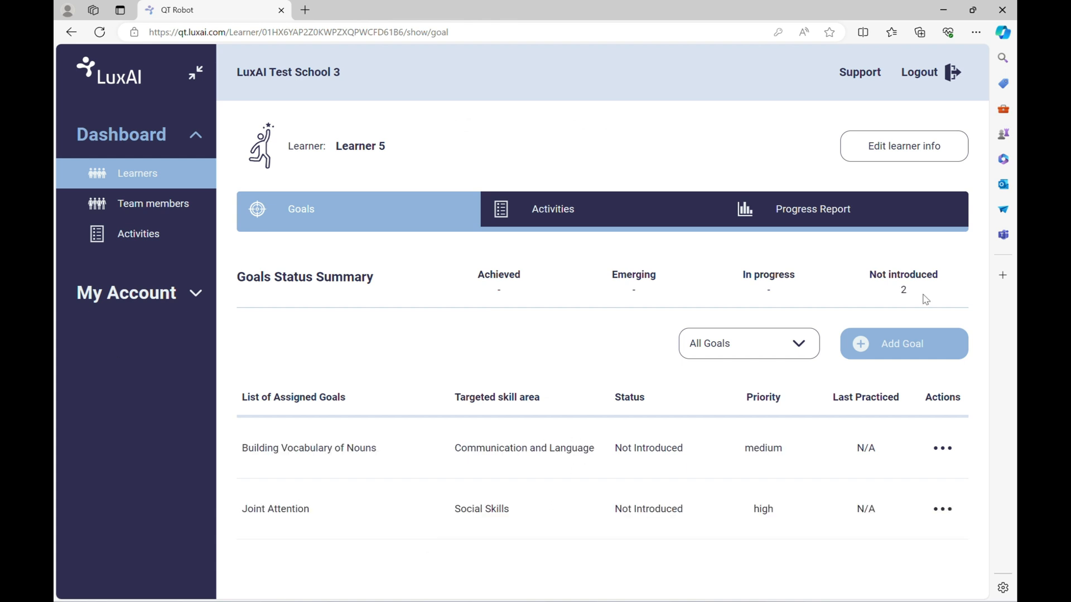
# Start a third goal with the skill area Social Skills and the goal Turn Taking and Sharing
pyautogui.click(904, 343)
pyautogui.click(528, 194)
pyautogui.click(475, 366)
pyautogui.click(448, 254)
pyautogui.scroll(-1, 438, 435)
pyautogui.click(423, 531)
# Associate the activities Simple Turn Taking and Sharing and Understanding Stop and Wait Instructions, and add the goal with Medium priority
pyautogui.click(442, 299)
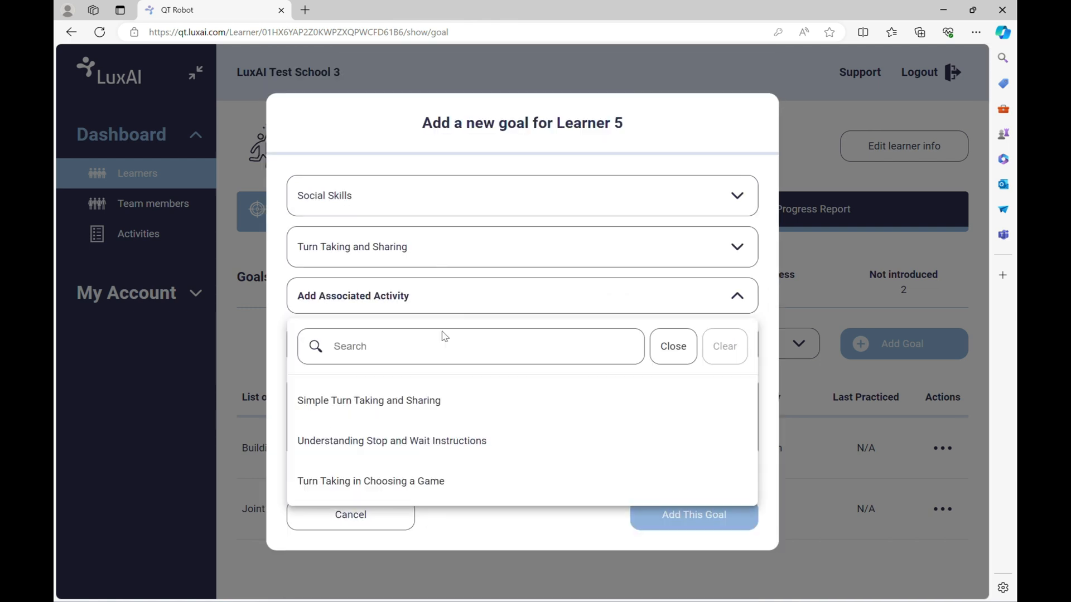
pyautogui.click(443, 401)
pyautogui.click(445, 440)
pyautogui.click(672, 347)
pyautogui.click(484, 353)
pyautogui.click(445, 437)
pyautogui.click(694, 514)
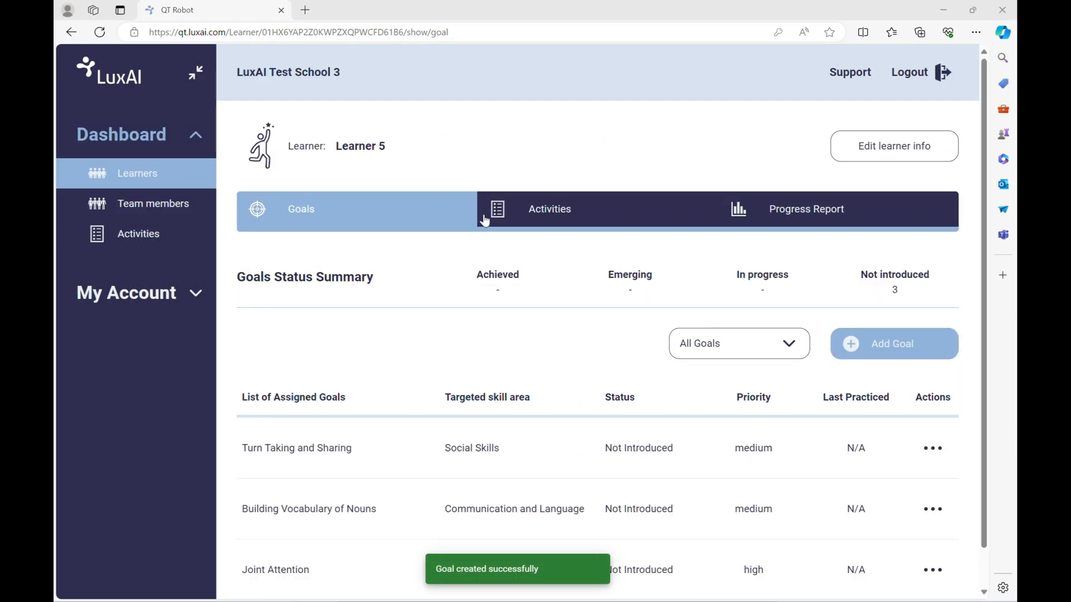
# Start a fourth goal with the skill area Emotional literacy and the goal Recognition of Basic Emotions
pyautogui.click(893, 344)
pyautogui.click(445, 208)
pyautogui.click(391, 281)
pyautogui.click(364, 245)
pyautogui.click(365, 333)
# Associate the first three listed activities with the goal, starting with Receptive Identification of Happy Emotion - Basic level
pyautogui.click(367, 303)
pyautogui.click(388, 401)
pyautogui.click(394, 441)
pyautogui.click(399, 481)
pyautogui.click(659, 346)
# Add the goal with Low priority and the description "Outcome 5: Can recognize and discriminate basic emotional expressions."
pyautogui.click(400, 344)
pyautogui.click(368, 406)
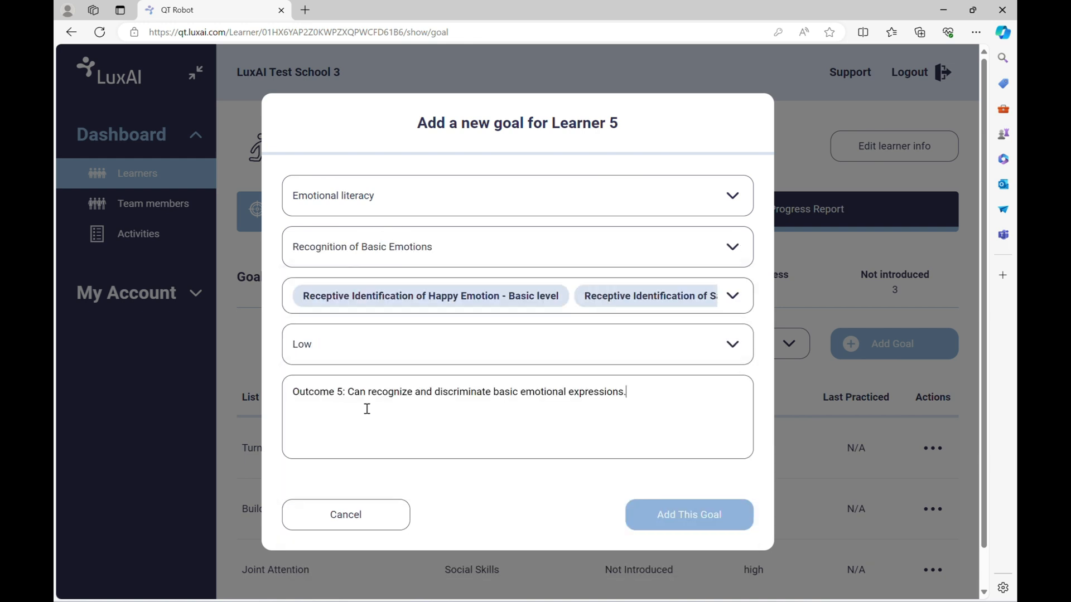
pyautogui.click(689, 515)
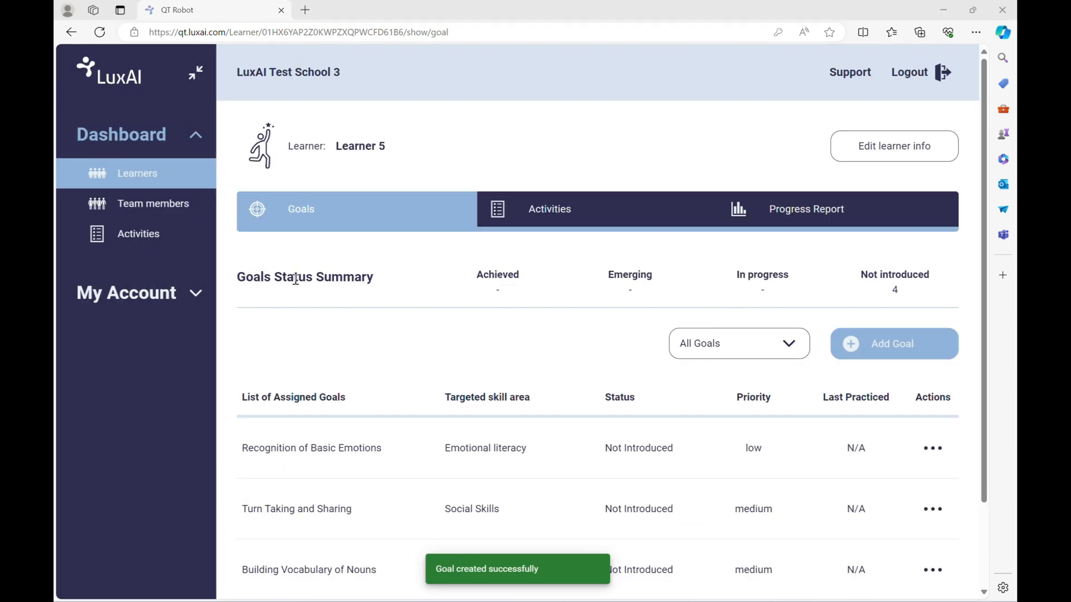
# Start a fifth goal with the skill area Communication and Language and the goal Building Vocabulary of Nouns
pyautogui.click(894, 344)
pyautogui.click(490, 196)
pyautogui.scroll(-2, 485, 268)
pyautogui.click(476, 285)
pyautogui.click(462, 254)
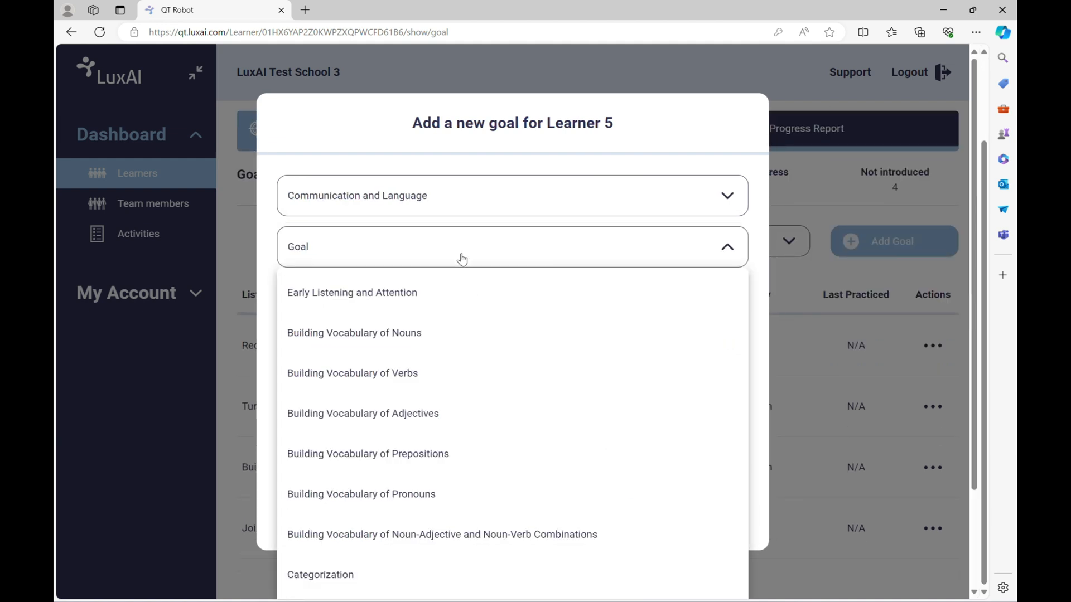
pyautogui.click(438, 344)
# Associate the receptive identification and expressive naming activities for body parts, clothing items and bathroom items, plus Following Directions on Showing Body Parts on Self
pyautogui.click(491, 445)
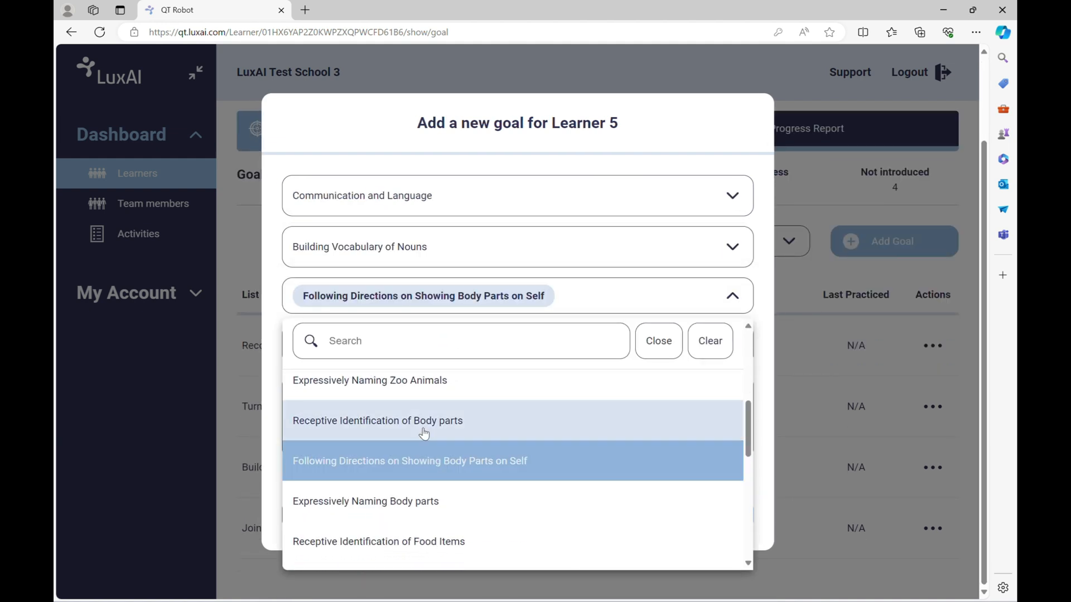
pyautogui.click(425, 438)
pyautogui.click(426, 442)
pyautogui.scroll(-5, 394, 465)
pyautogui.click(395, 447)
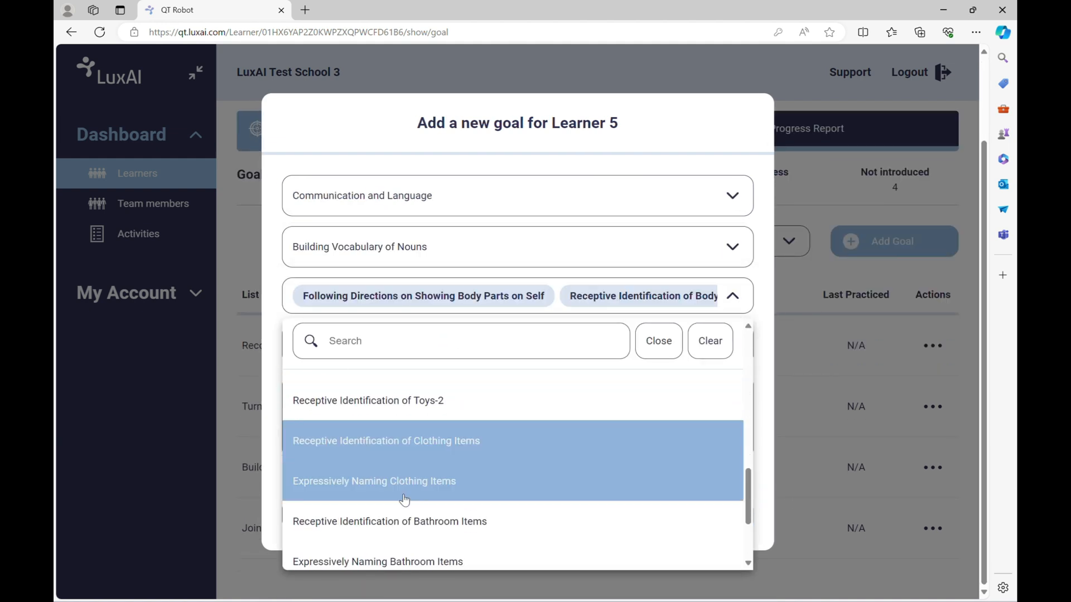
pyautogui.click(401, 488)
pyautogui.click(403, 523)
pyautogui.scroll(-1, 405, 526)
pyautogui.click(406, 529)
pyautogui.click(658, 350)
# Add the goal with Medium priority and the description "Outcome 4: Can perform basic actions related to hygiene routines and getting dressed and undressed."
pyautogui.click(420, 355)
pyautogui.click(381, 426)
pyautogui.write('Outcome 4: Can perform basic actions related to hygiene routines and getting dressed and undressed.')
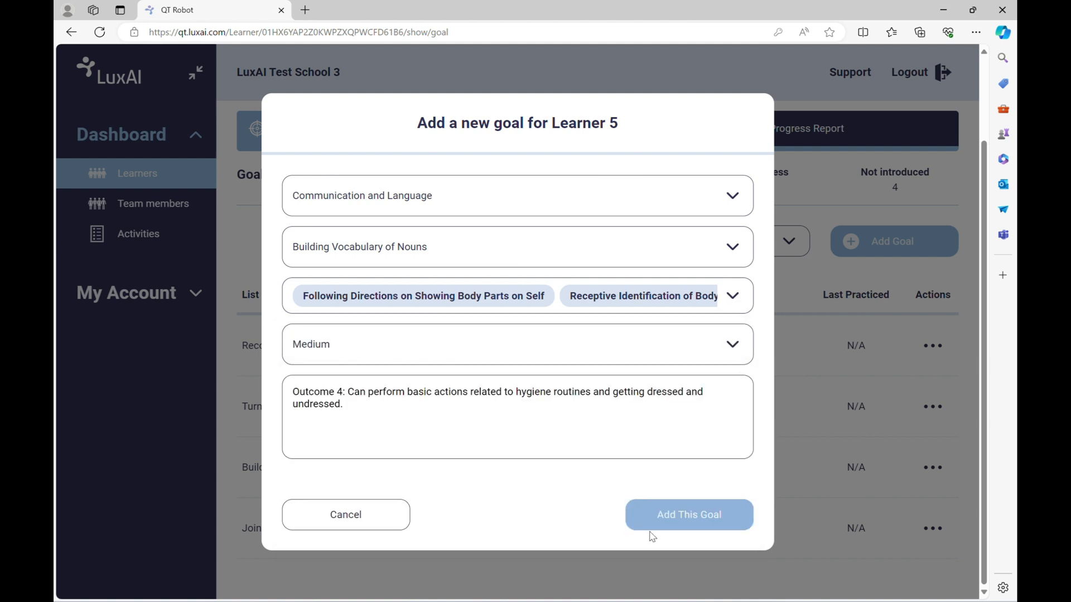
pyautogui.click(664, 515)
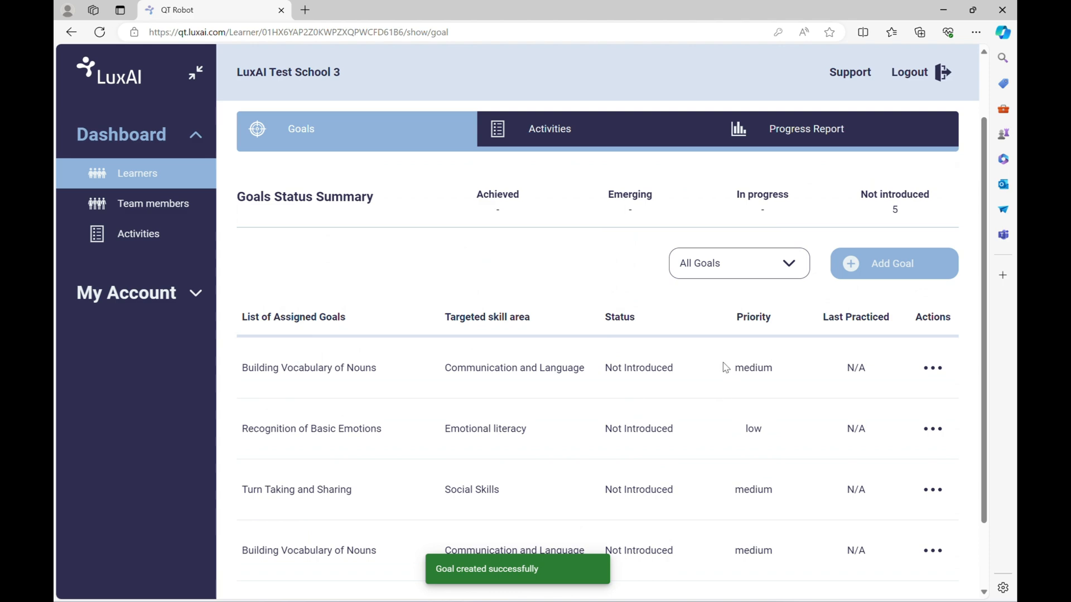
# Review Learner 5's assigned goals and the activities listed under each skill area and goal
pyautogui.scroll(-2, 558, 346)
pyautogui.click(550, 129)
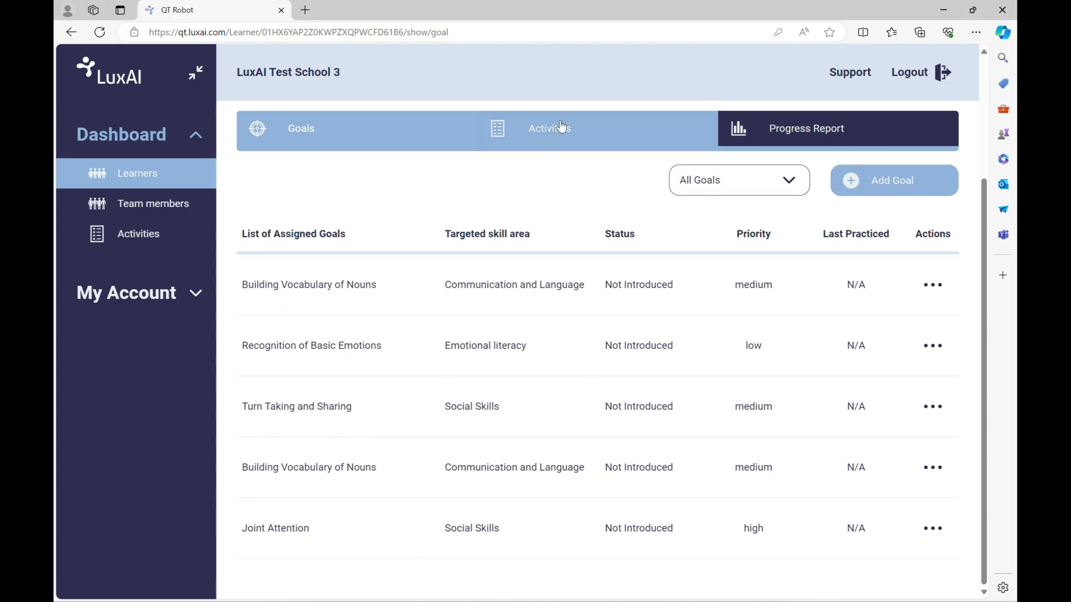
pyautogui.scroll(-5, 508, 290)
pyautogui.scroll(-9, 508, 290)
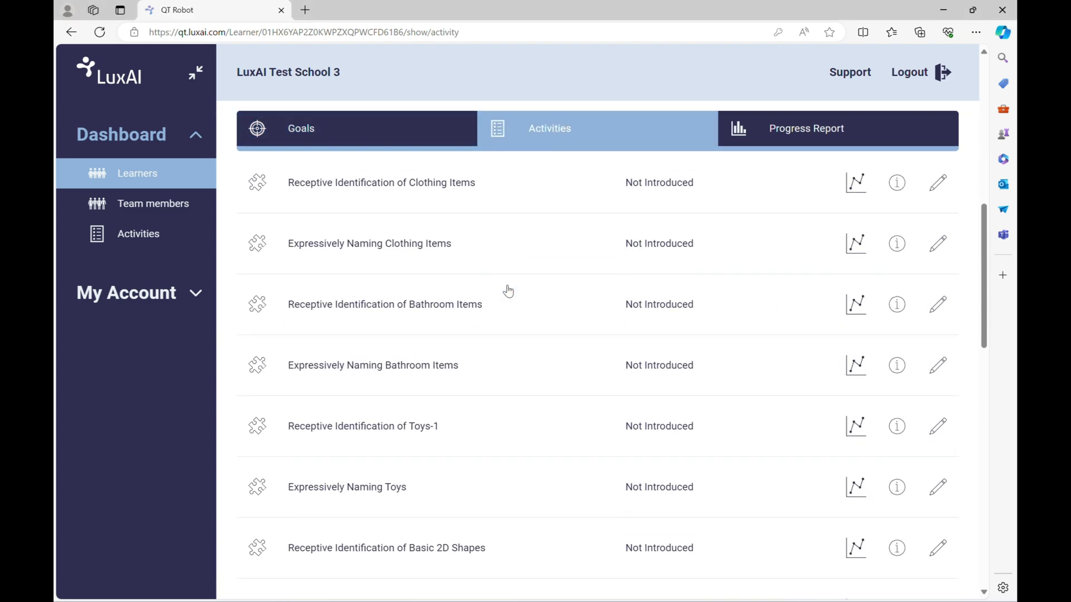
pyautogui.scroll(-7, 509, 291)
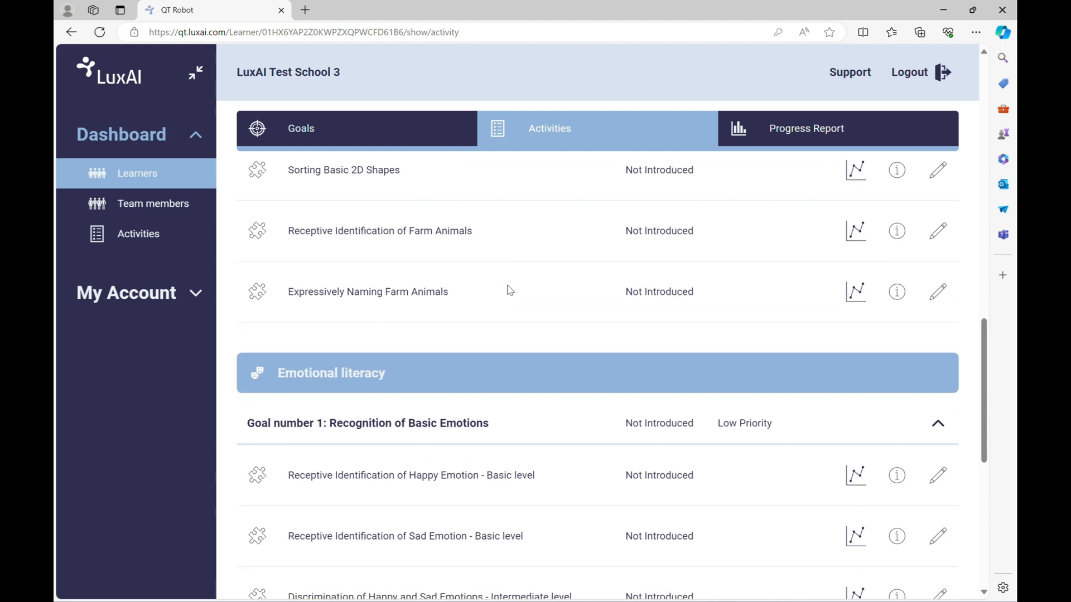
pyautogui.scroll(-3, 507, 290)
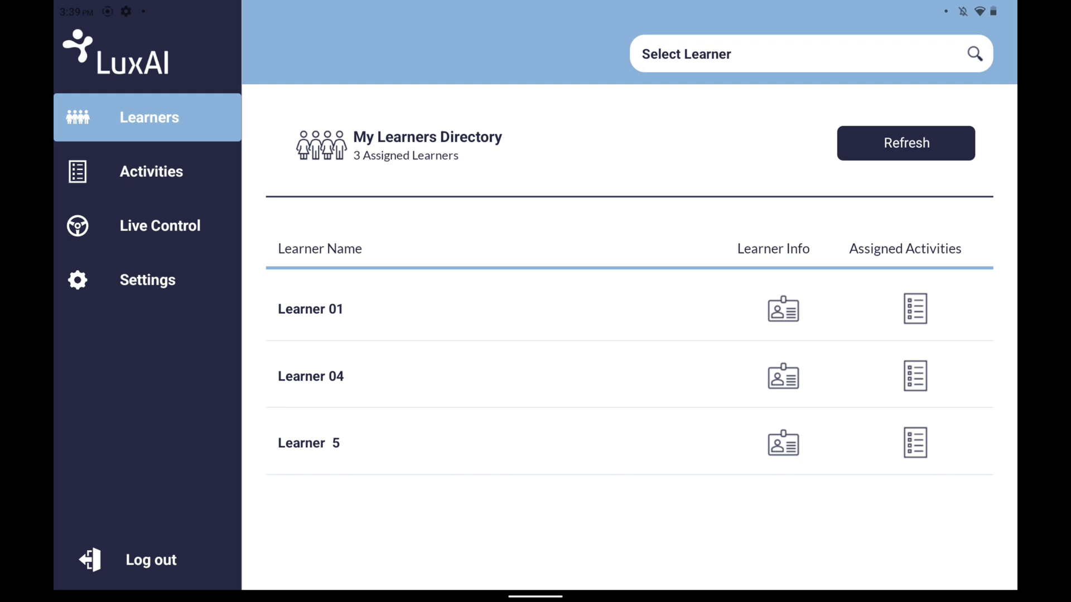
# In the LuxAI tablet app, open Learner 5's assigned activities and start Receptive Identification of Farm Animals on the robot
pyautogui.click(912, 447)
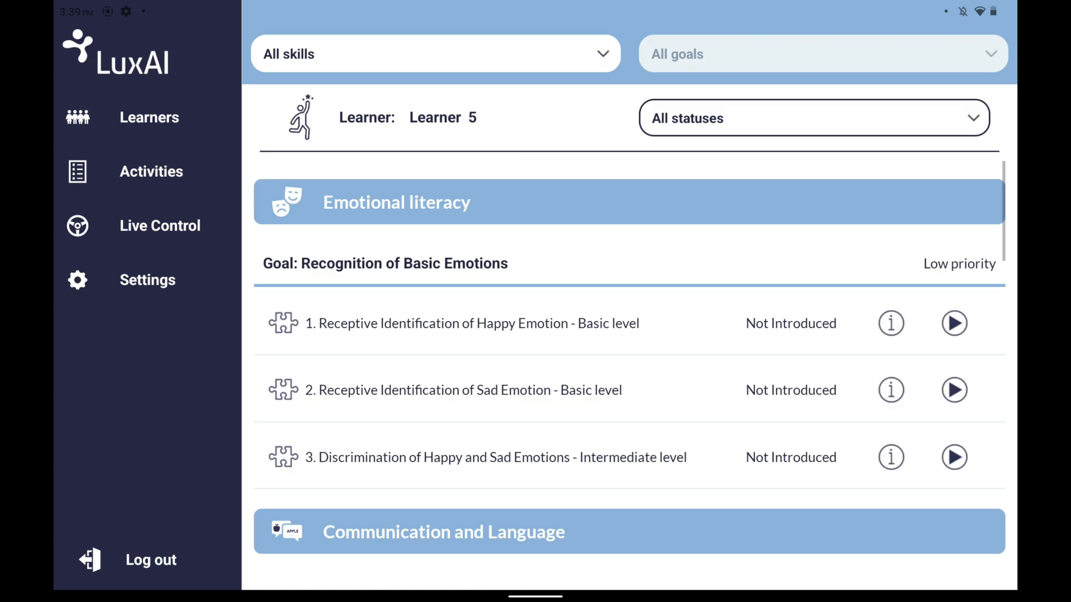
pyautogui.moveTo(715, 477); pyautogui.dragTo(729, 236)
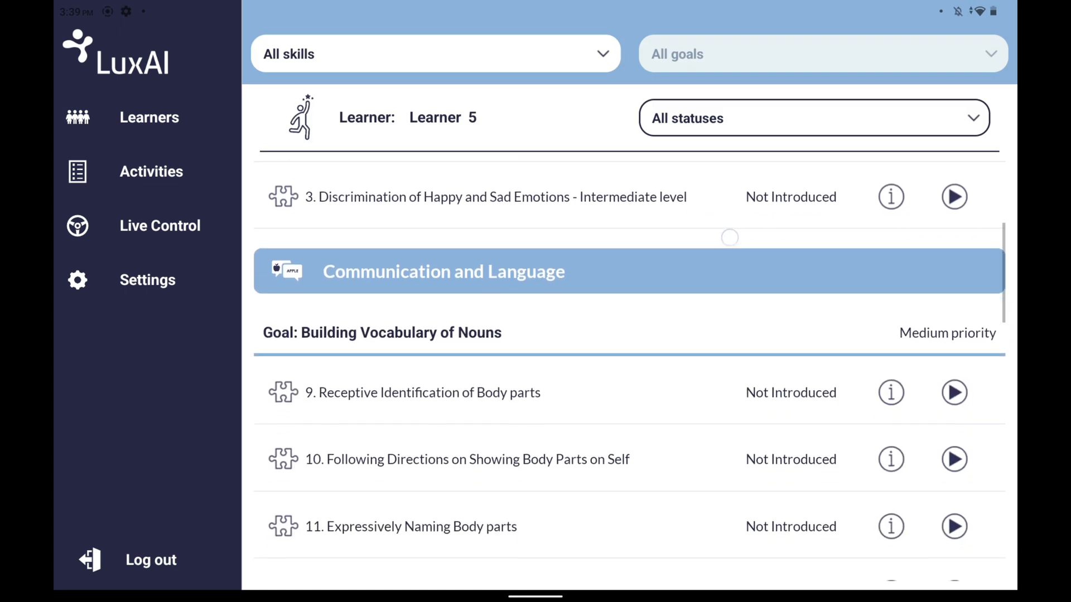
pyautogui.moveTo(718, 497); pyautogui.dragTo(737, 302)
pyautogui.moveTo(720, 491); pyautogui.dragTo(710, 287)
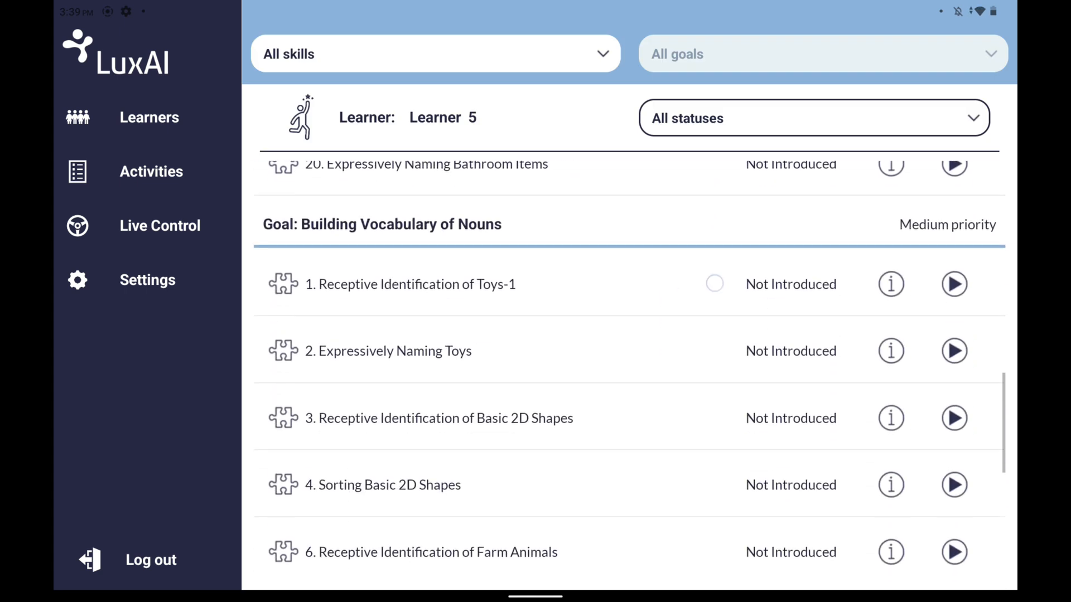
pyautogui.moveTo(677, 439); pyautogui.dragTo(681, 354)
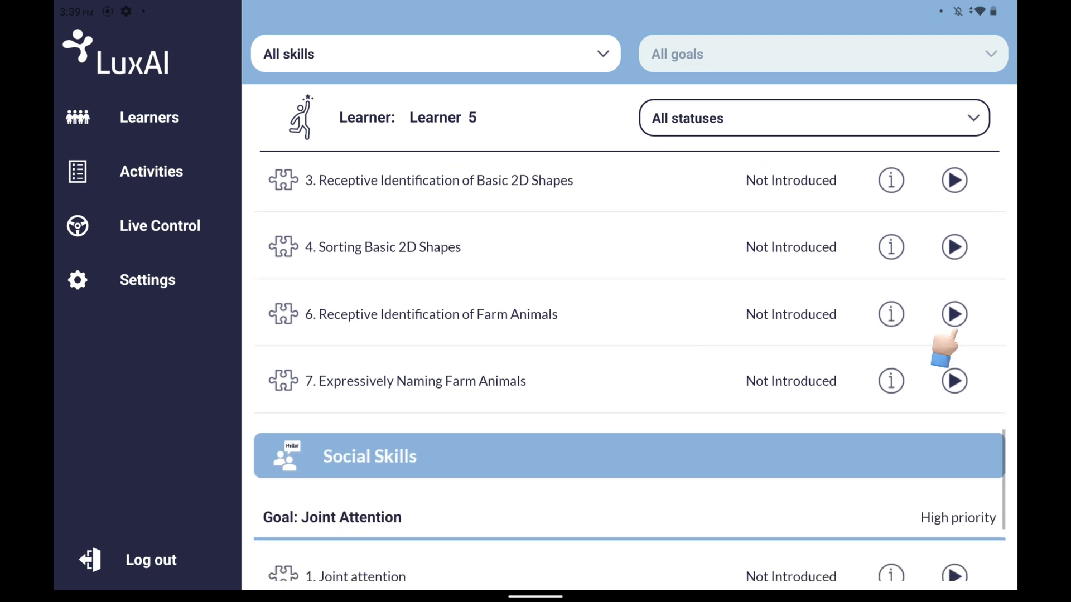
pyautogui.click(955, 316)
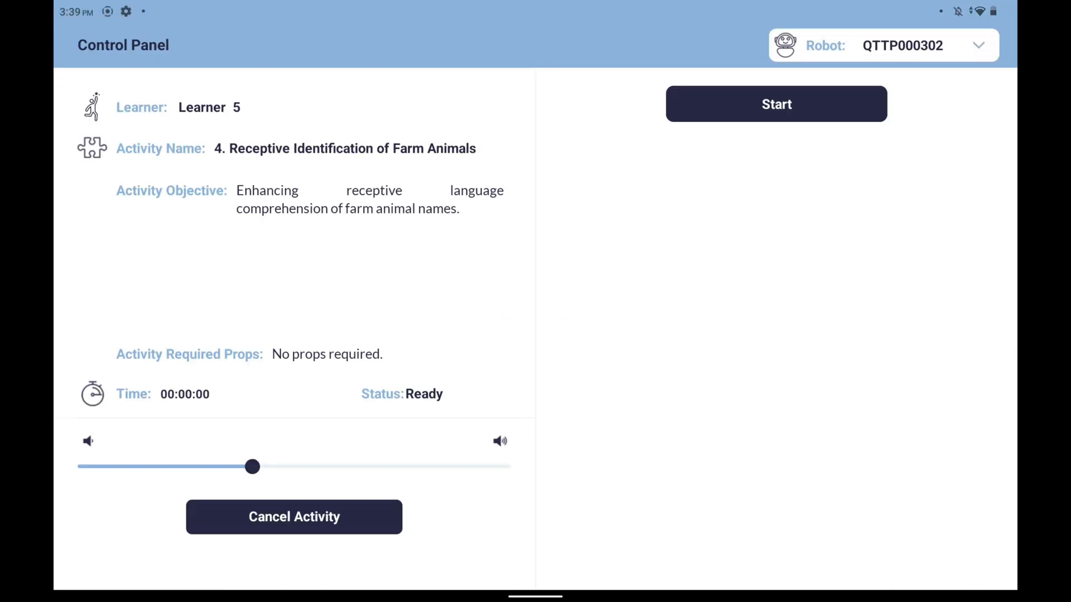
pyautogui.click(776, 104)
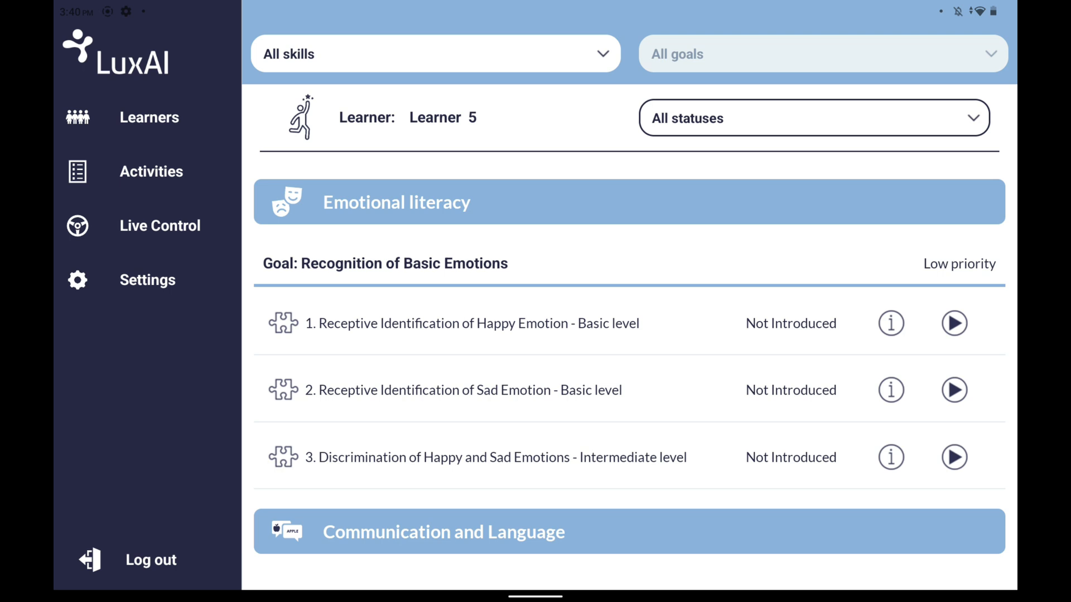
# Look through Learner 5's assigned activities under Emotional literacy and Communication and Language, returning to the start of the list
pyautogui.moveTo(678, 469); pyautogui.dragTo(714, 263)
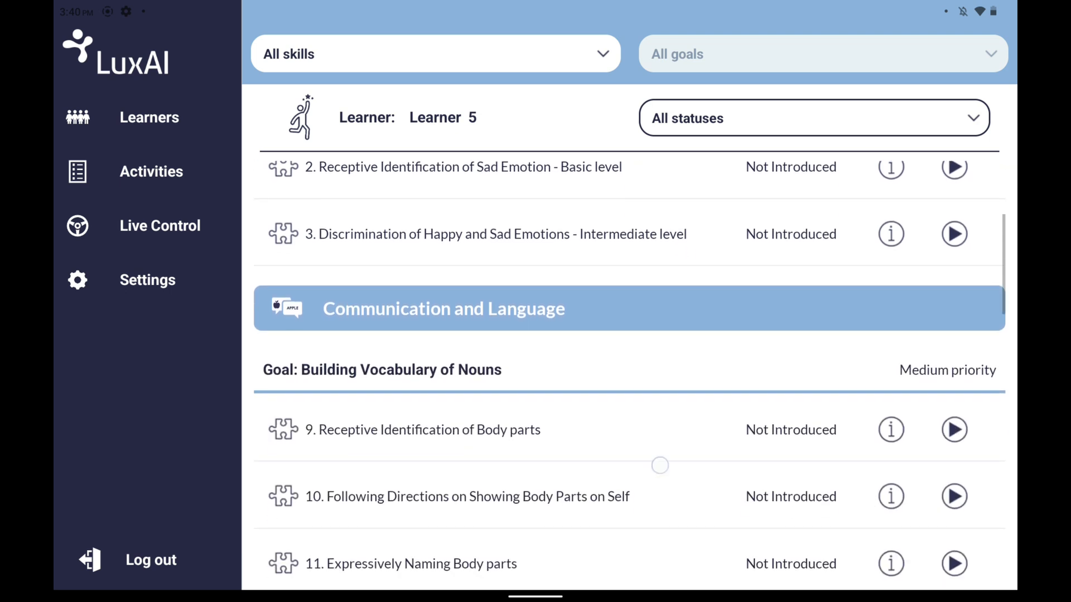
pyautogui.moveTo(658, 461); pyautogui.dragTo(650, 311)
pyautogui.moveTo(639, 469); pyautogui.dragTo(645, 545)
pyautogui.moveTo(647, 384); pyautogui.dragTo(651, 580)
pyautogui.moveTo(635, 411); pyautogui.dragTo(631, 586)
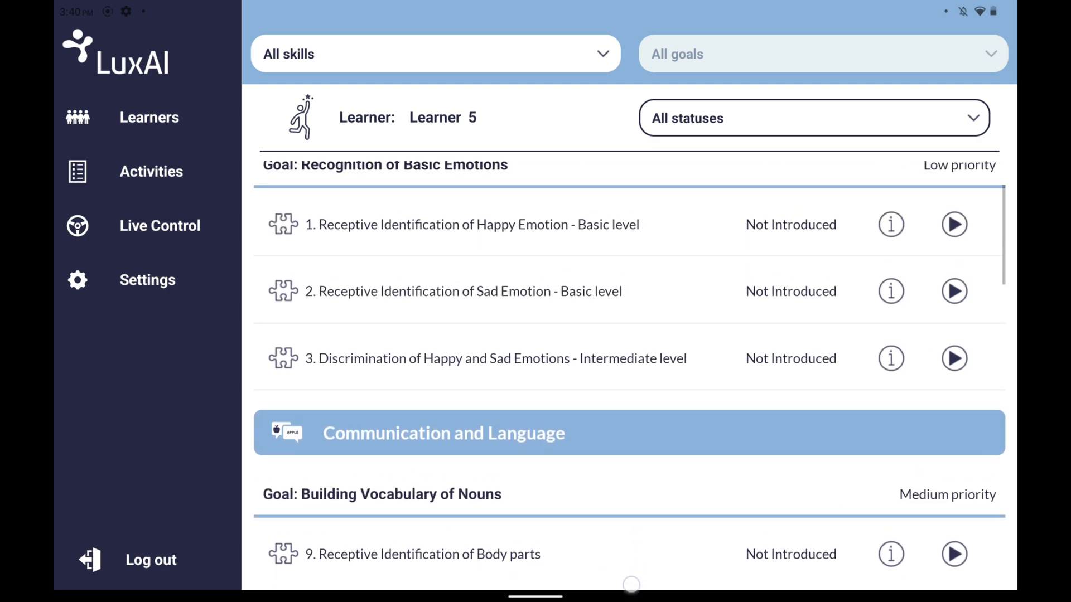
pyautogui.moveTo(658, 388); pyautogui.dragTo(641, 552)
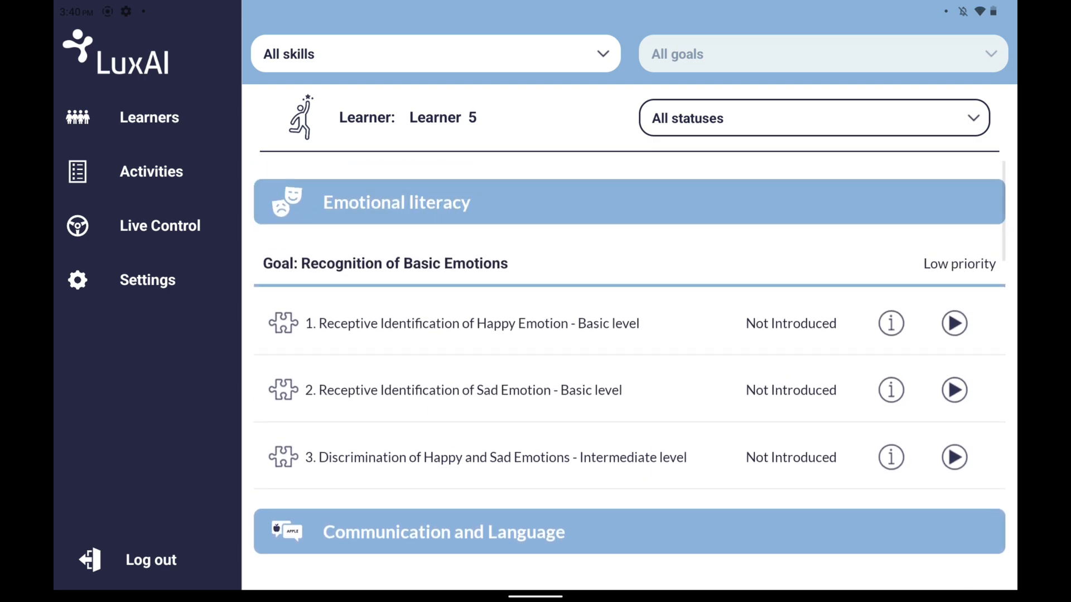